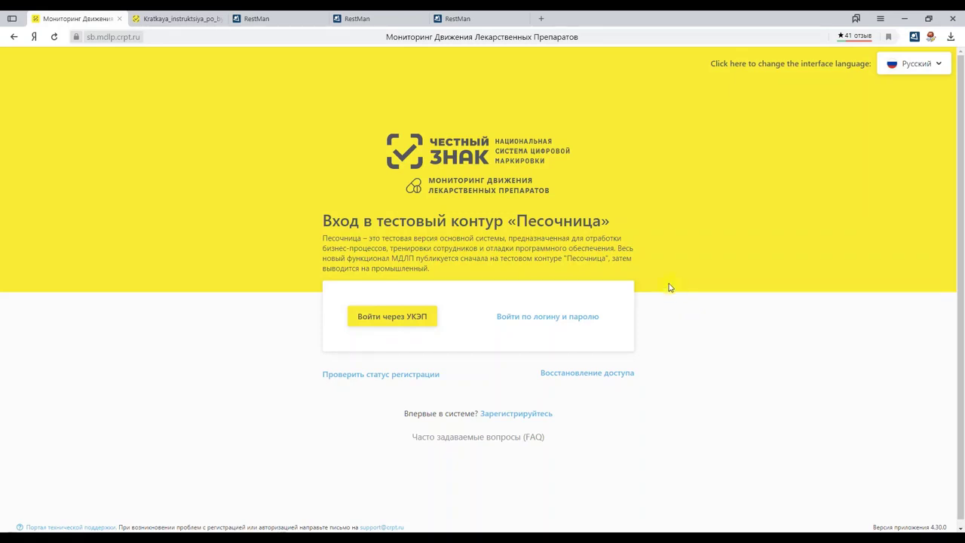
Step: Sign in to the «Песочница» test environment with УКЭП, allowing the certificate operation and choosing the Тест organization's certificate
left_click(670, 316)
left_click(392, 317)
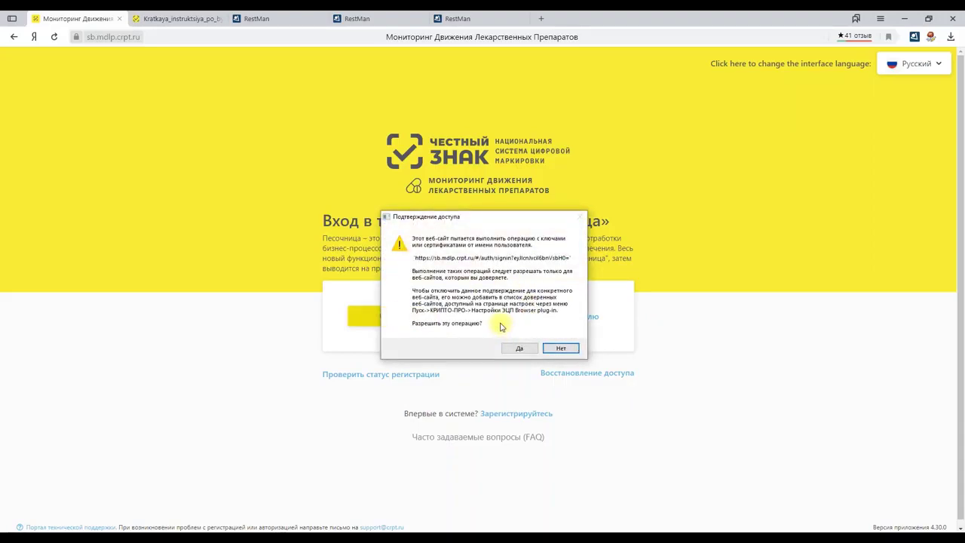
left_click(517, 349)
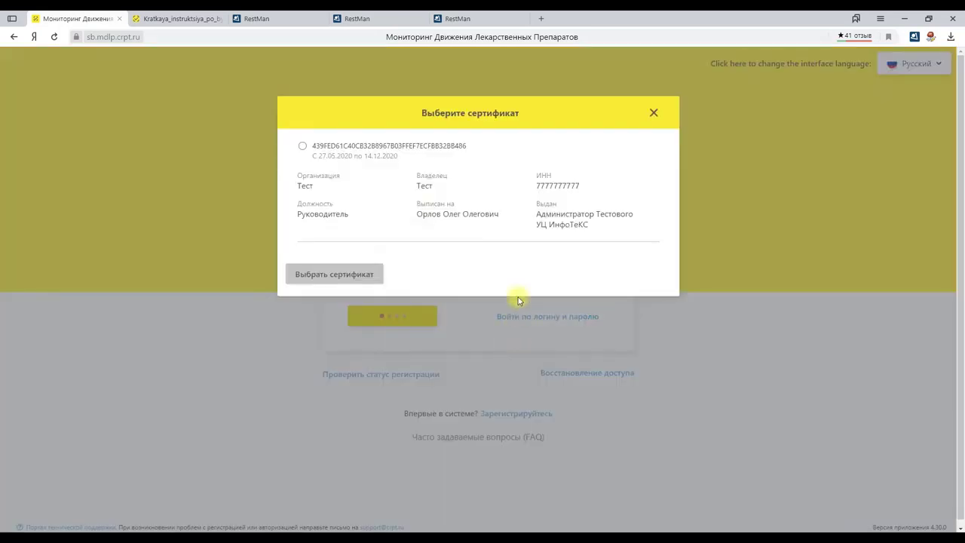
left_click(324, 148)
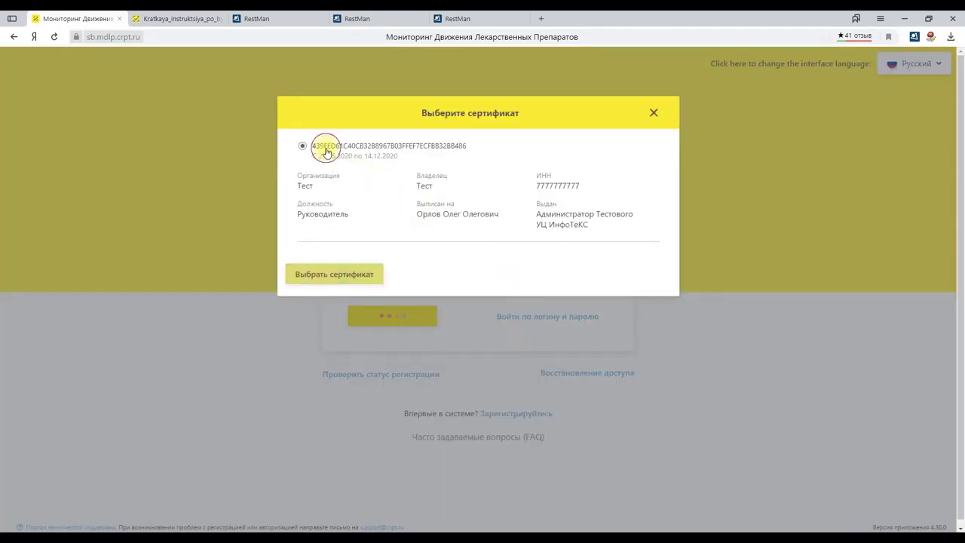
left_click(345, 275)
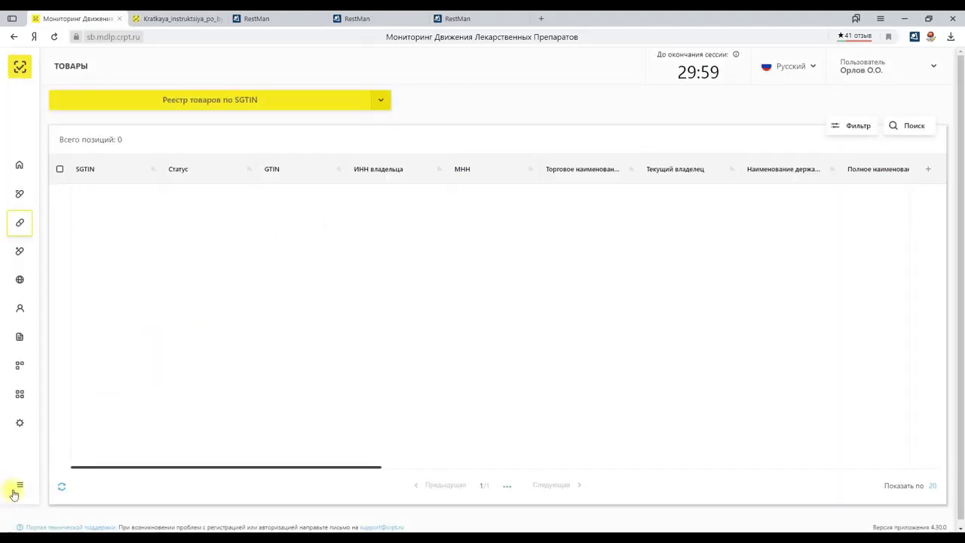
Step: Open the Учетные системы list in the Администрирование section
left_click(16, 487)
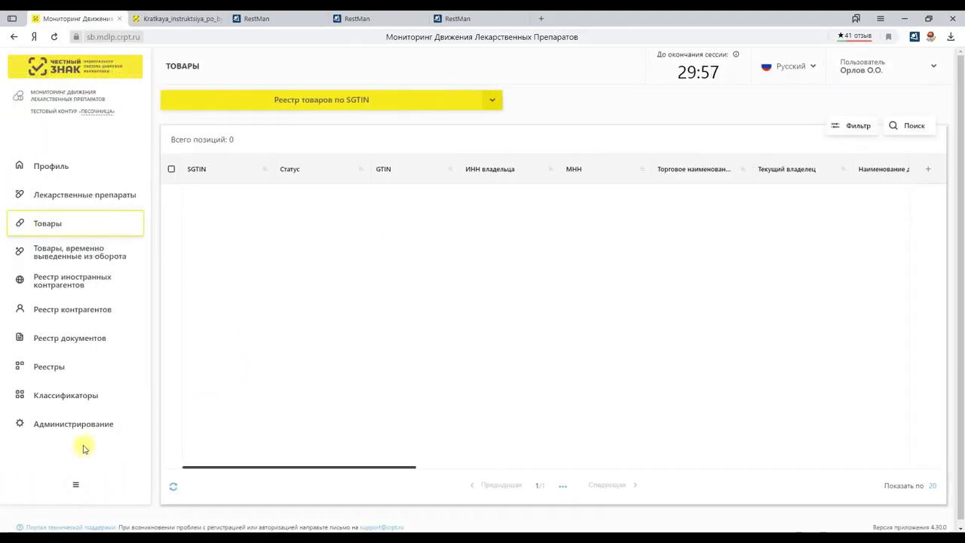
left_click(76, 426)
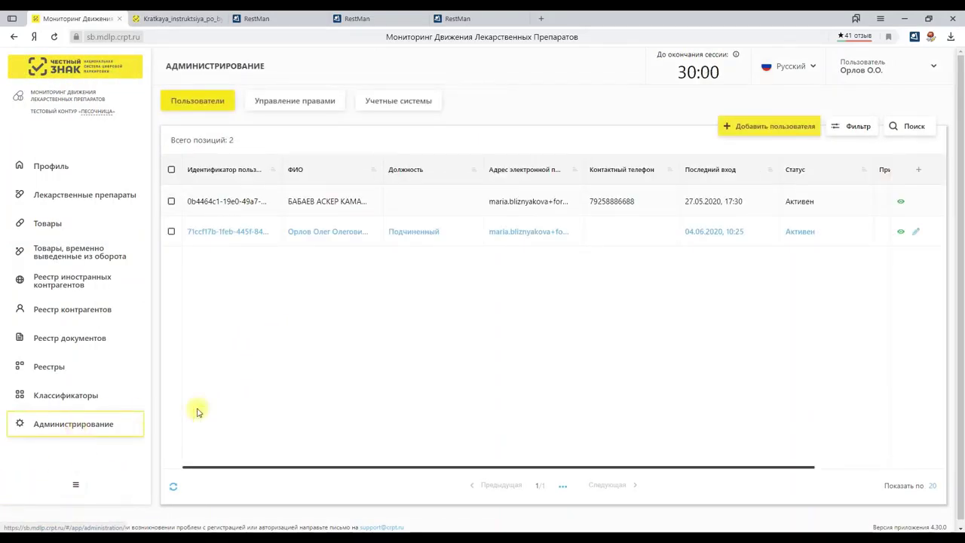
left_click(375, 107)
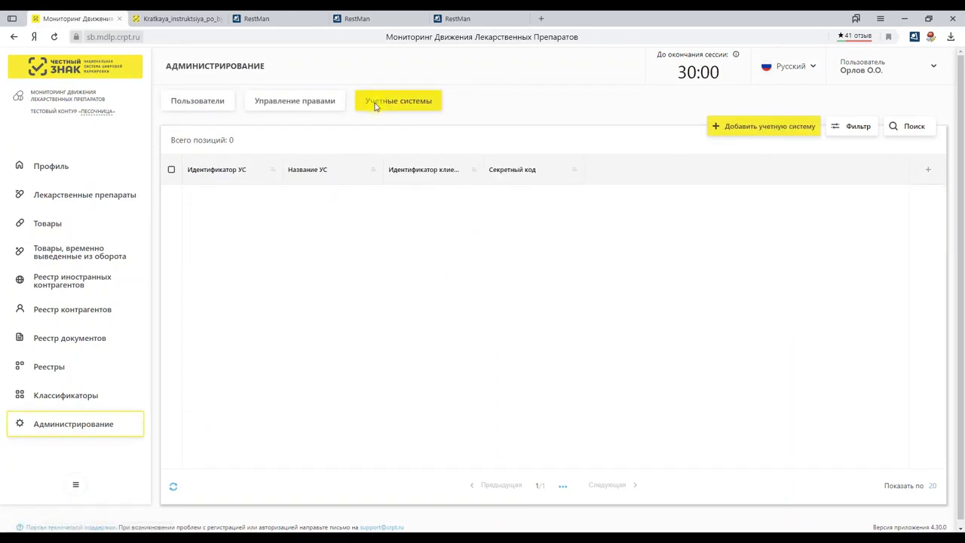
Step: Register a new accounting system named "Складской учет" and dismiss the registration details
left_click(755, 133)
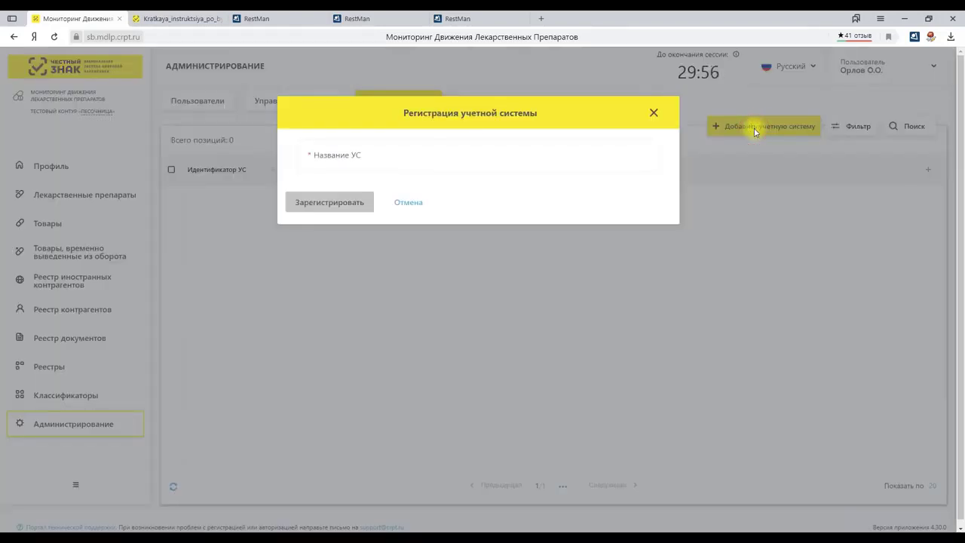
left_click(328, 163)
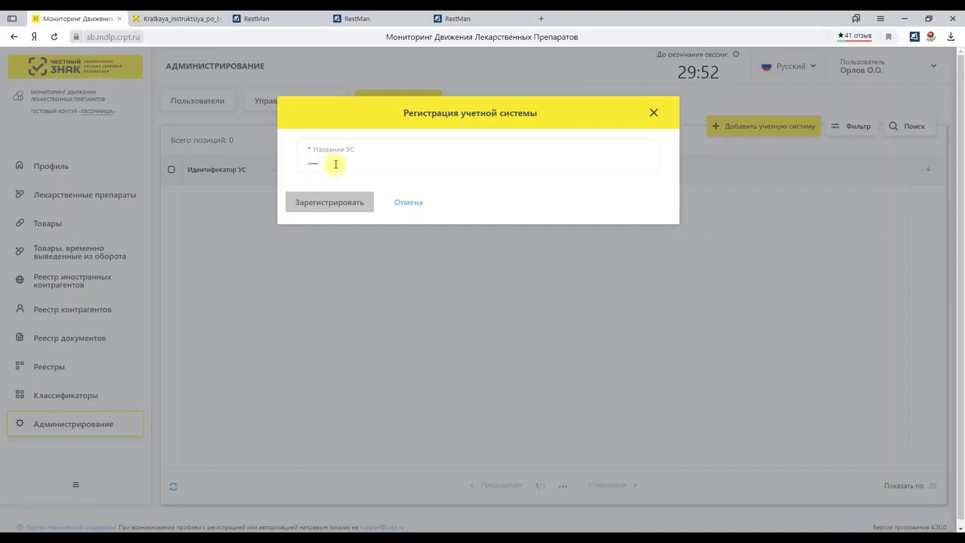
type("Складской учет")
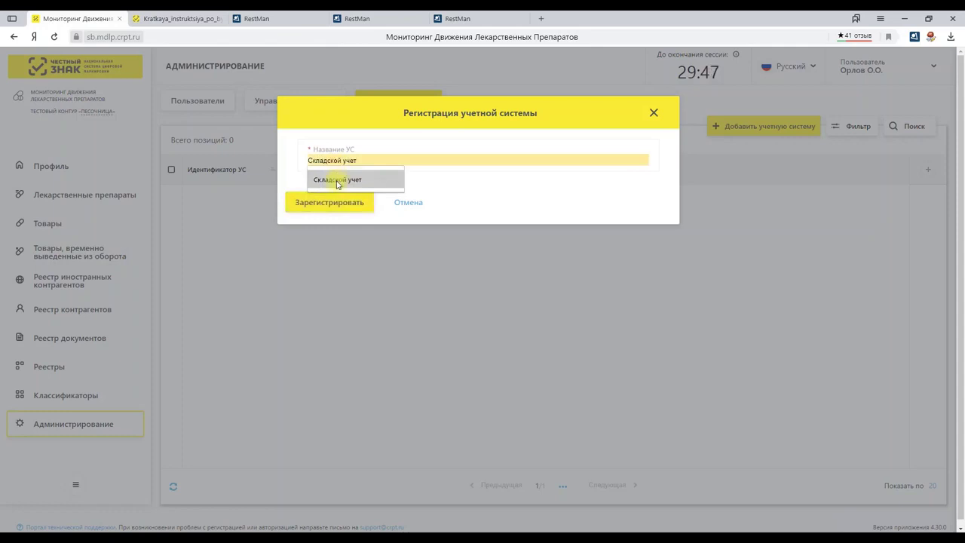
left_click(337, 180)
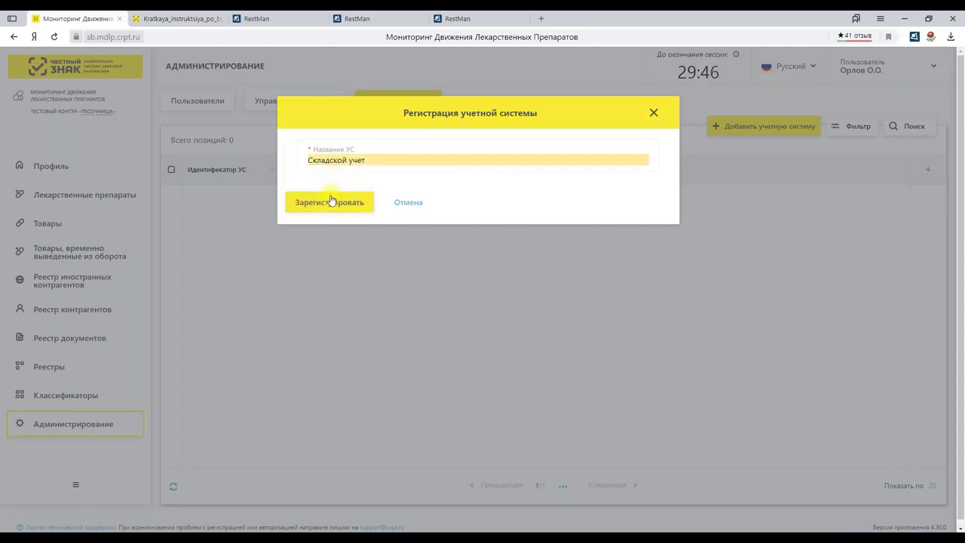
left_click(332, 202)
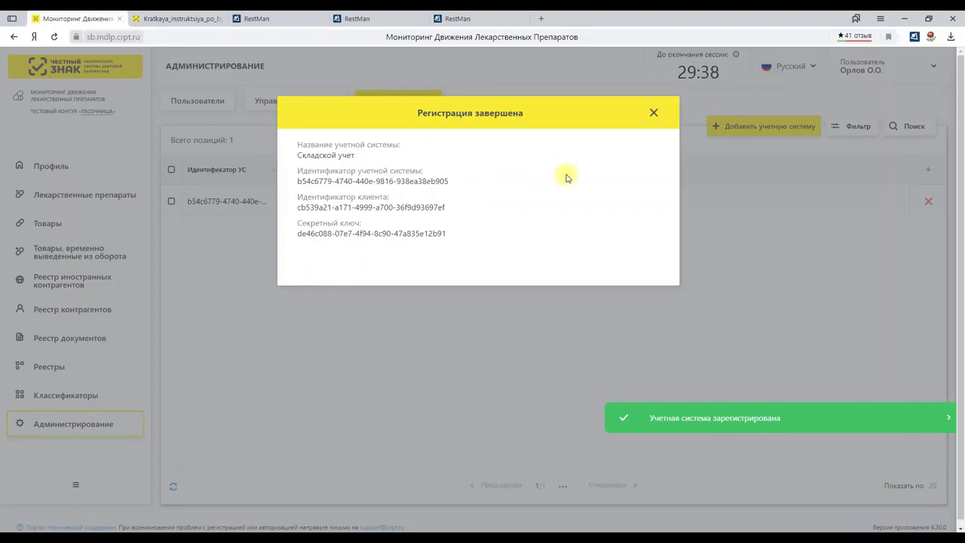
left_click(654, 115)
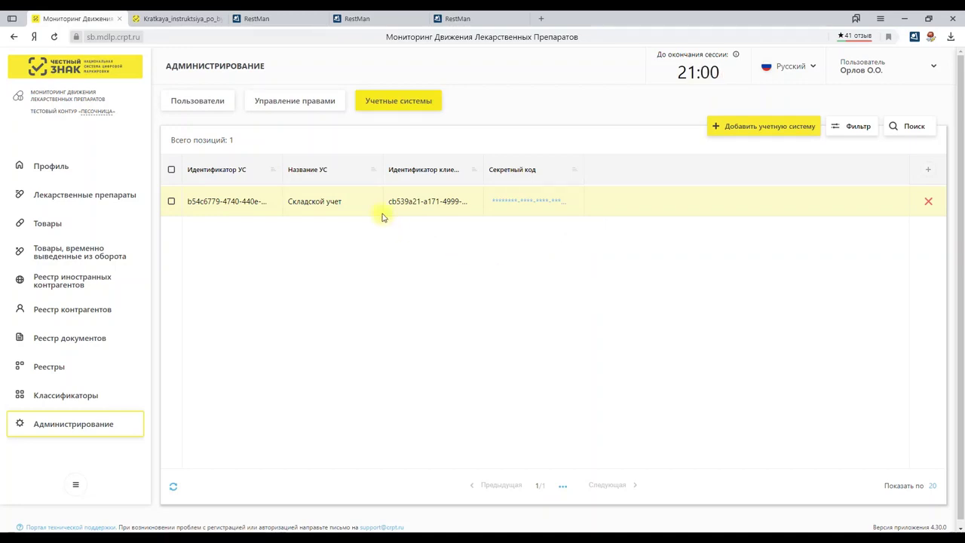
Step: Check the POST request address in RestMan, and copy the sample JSON authentication body from the API quick-start PDF
left_click(269, 19)
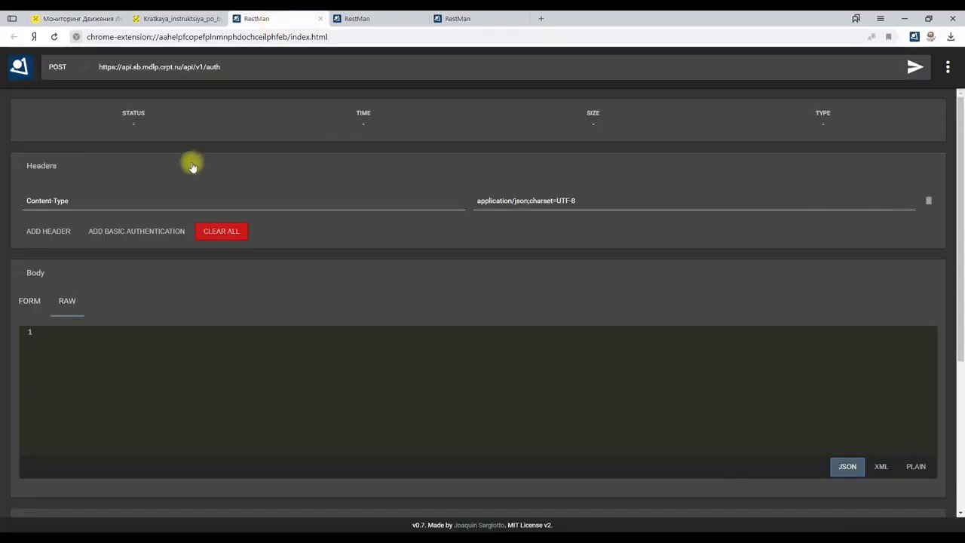
left_click(240, 68)
left_click(241, 68)
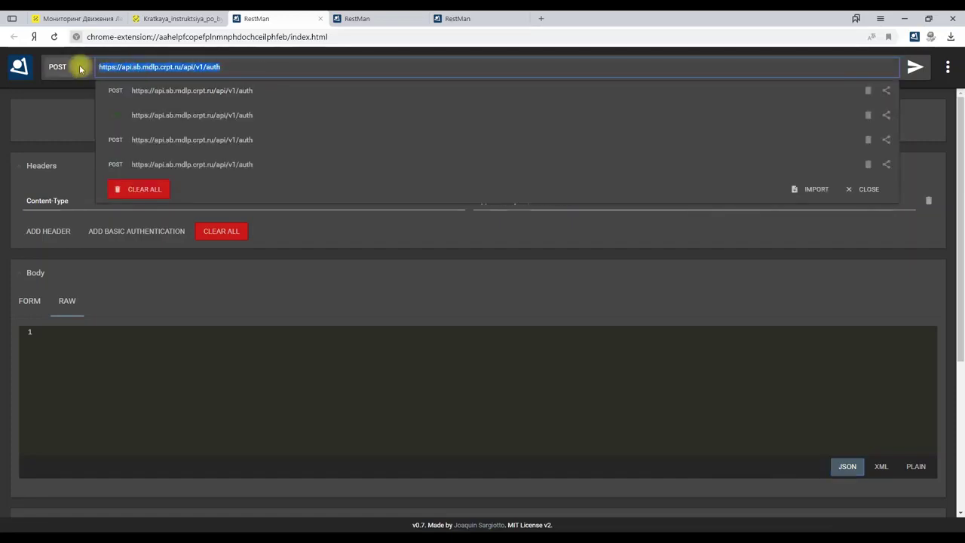
left_click(57, 113)
left_click(181, 18)
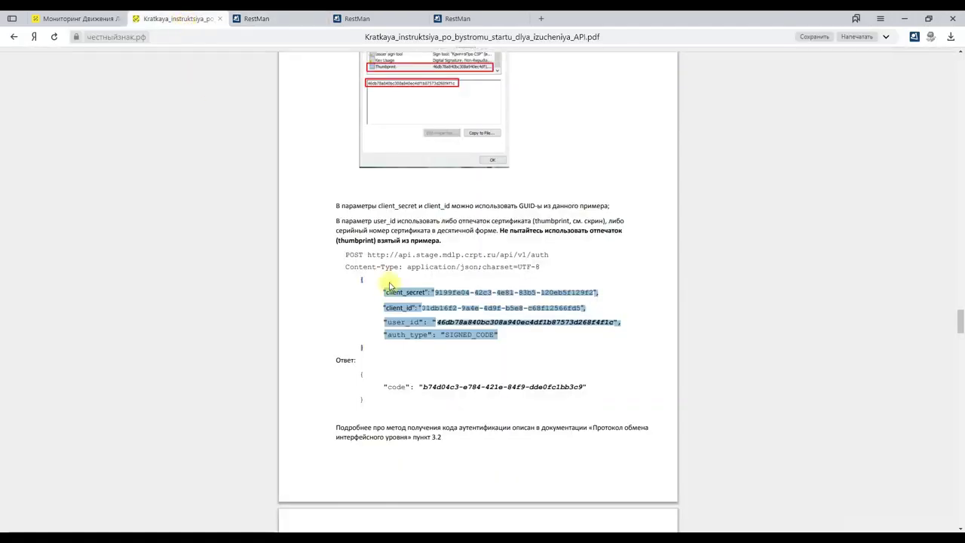
left_click(361, 279)
left_click(361, 281)
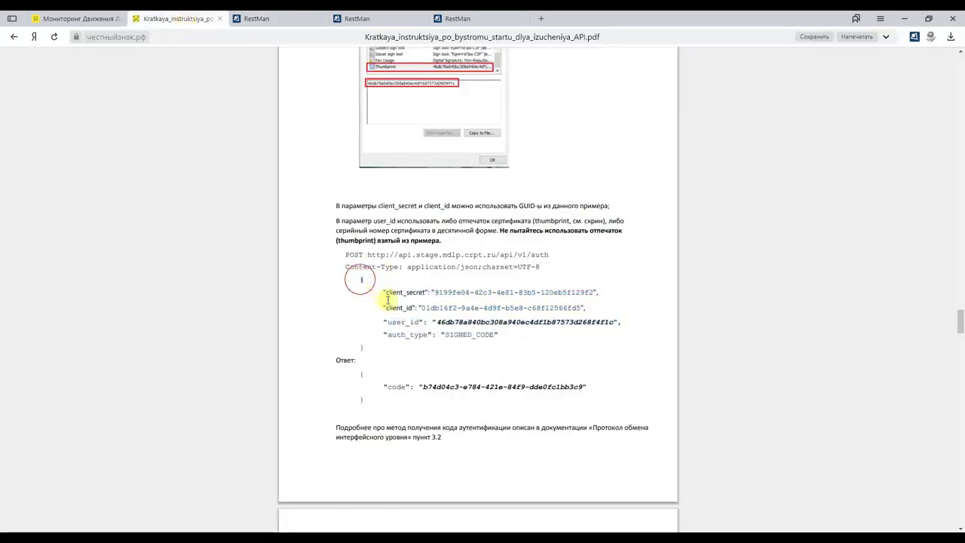
left_click_drag(387, 300, 366, 354)
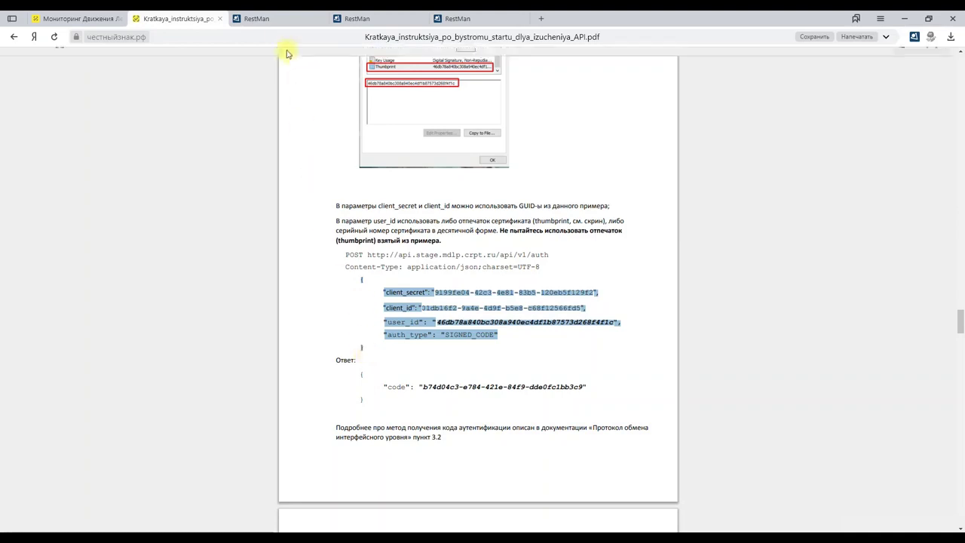
Step: Switch to RestMan and paste the sample JSON with client_secret, client_id, user_id and auth_type into the raw request body
left_click(278, 22)
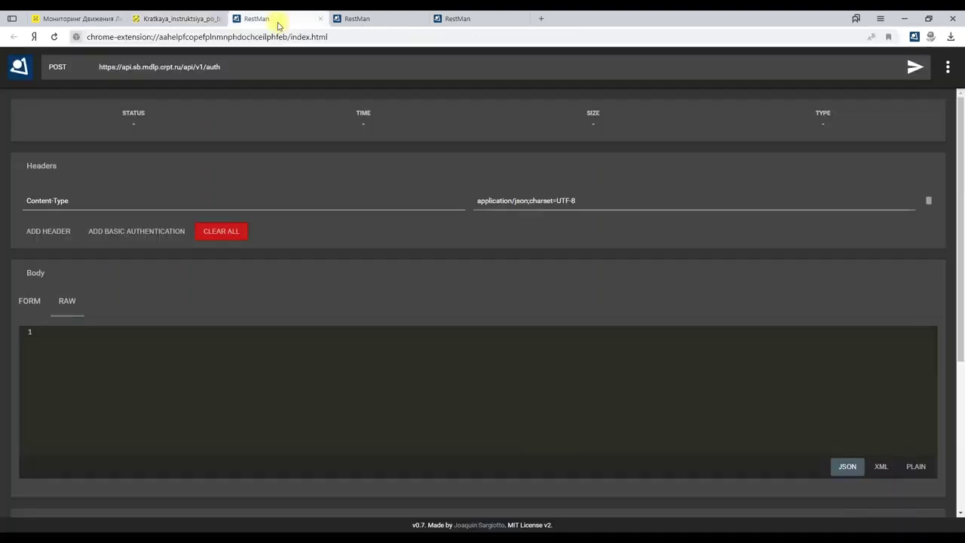
left_click(59, 333)
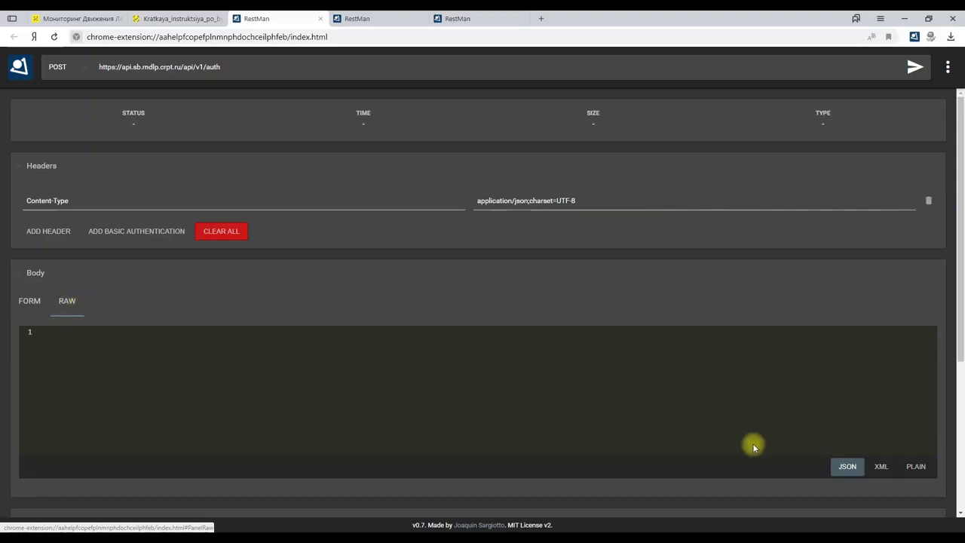
left_click(47, 333)
key("ctrl+v")
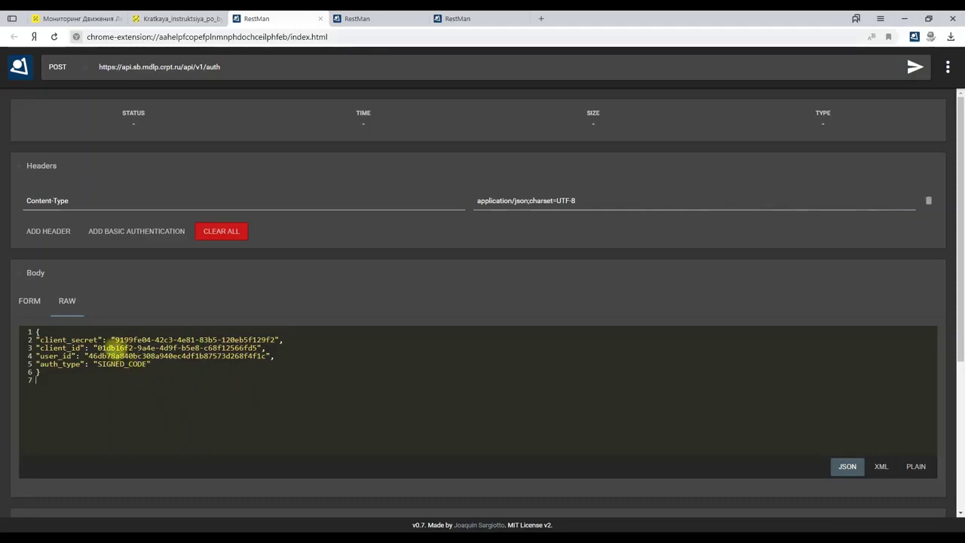
Step: Examine the client_secret, client_id, user_id and auth_type values in the request body
left_click_drag(115, 340, 274, 340)
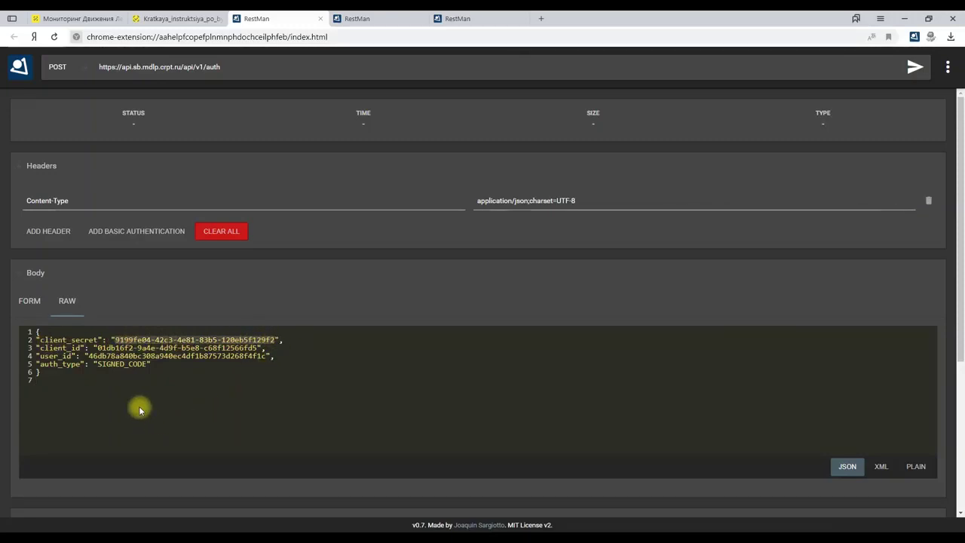
left_click_drag(94, 348, 259, 348)
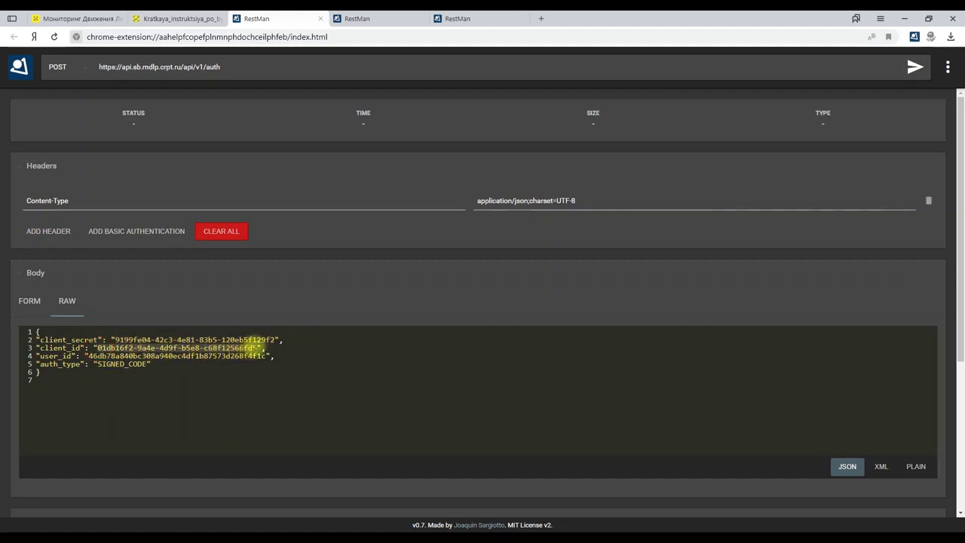
left_click(116, 393)
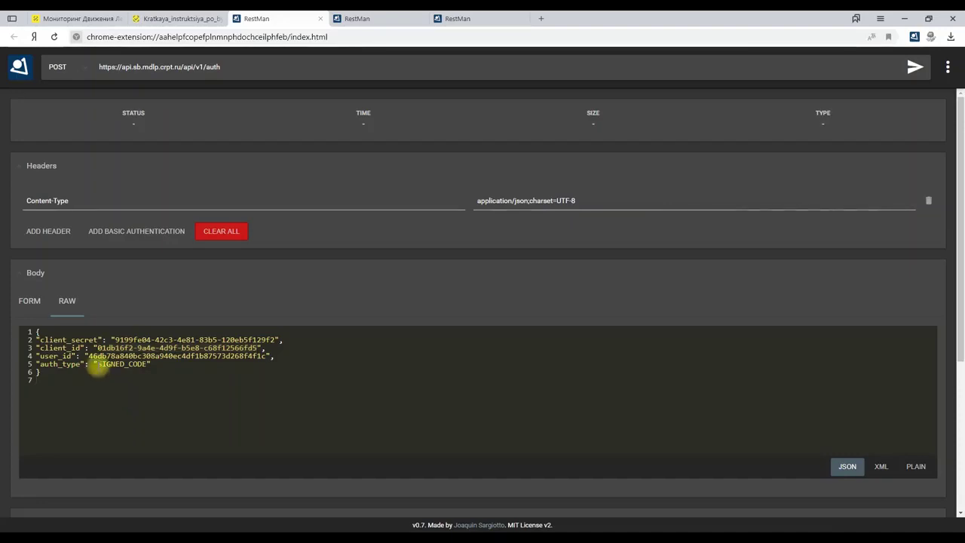
left_click_drag(97, 363, 148, 363)
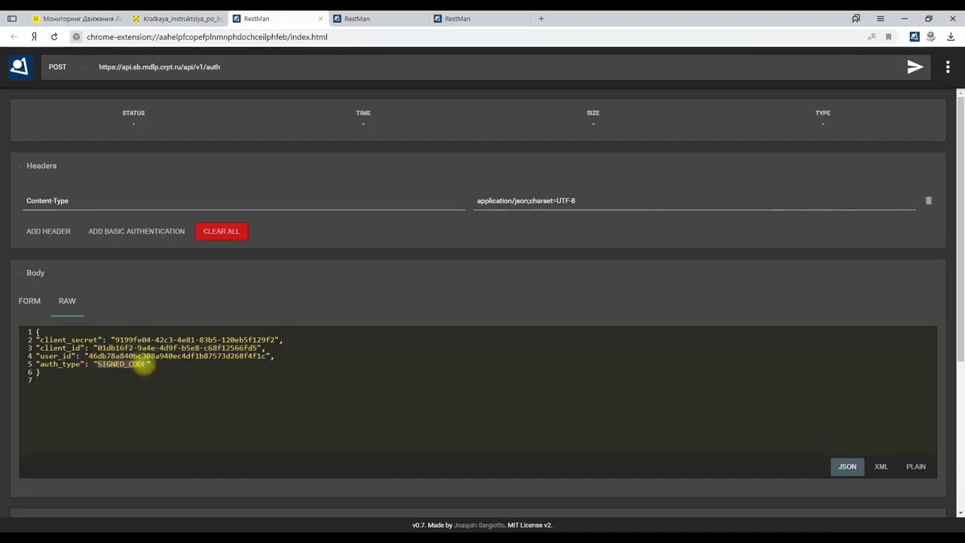
left_click(145, 394)
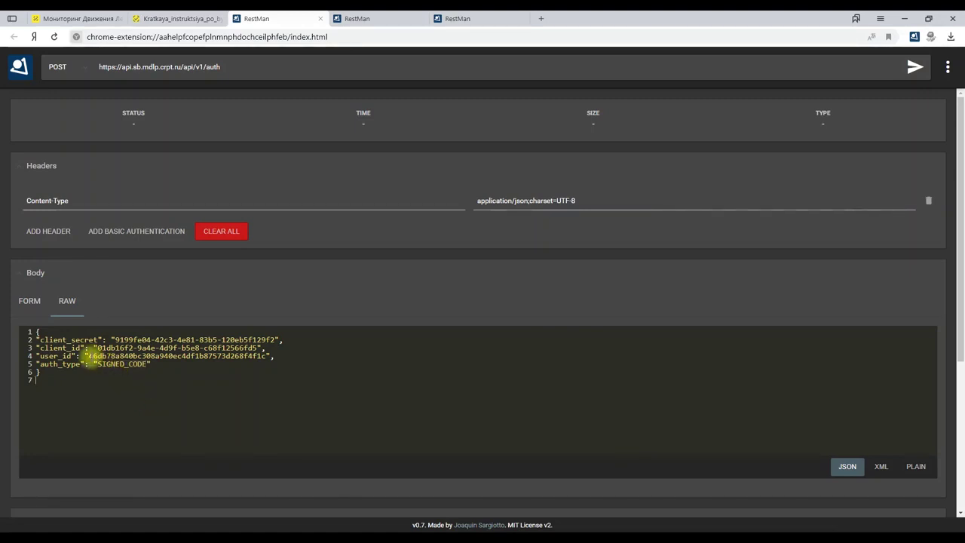
left_click_drag(87, 356, 265, 356)
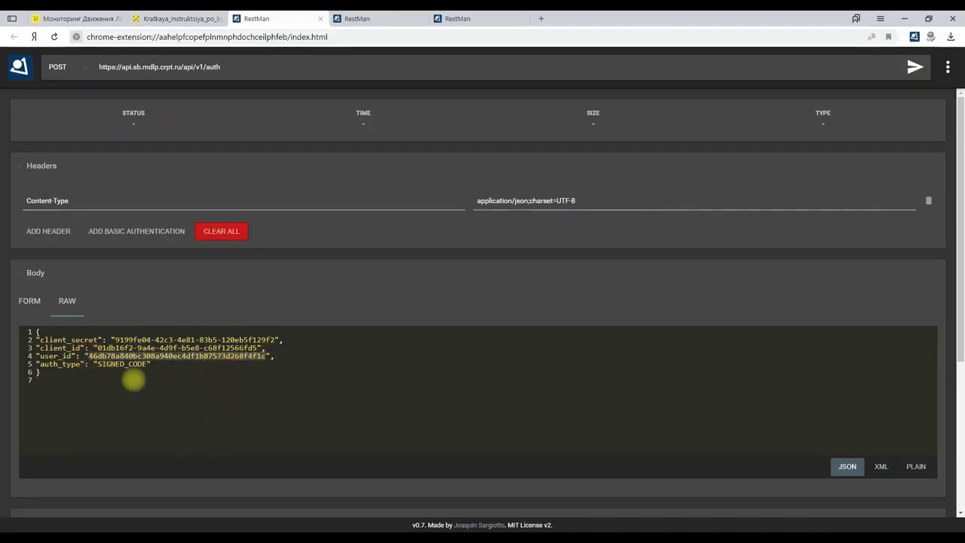
left_click(134, 381)
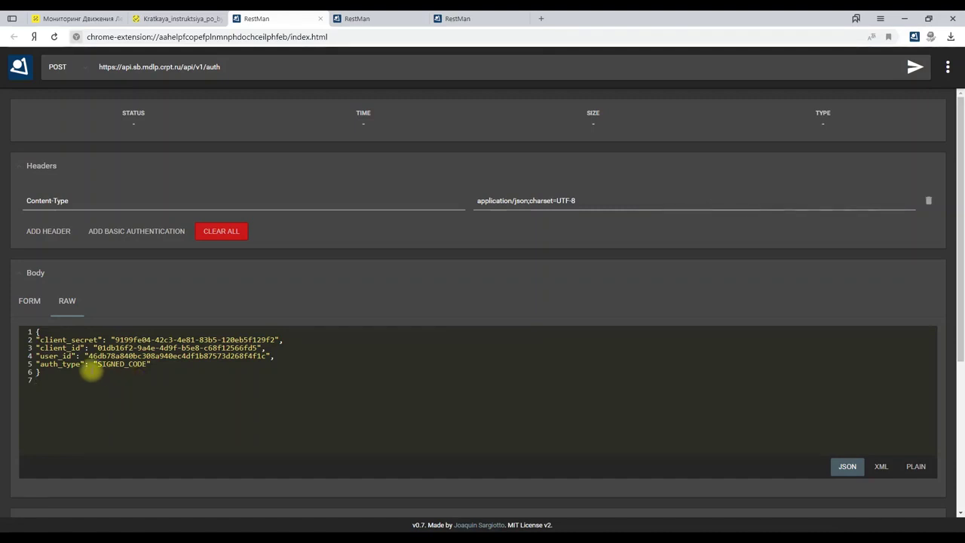
left_click_drag(96, 364, 145, 365)
left_click(138, 391)
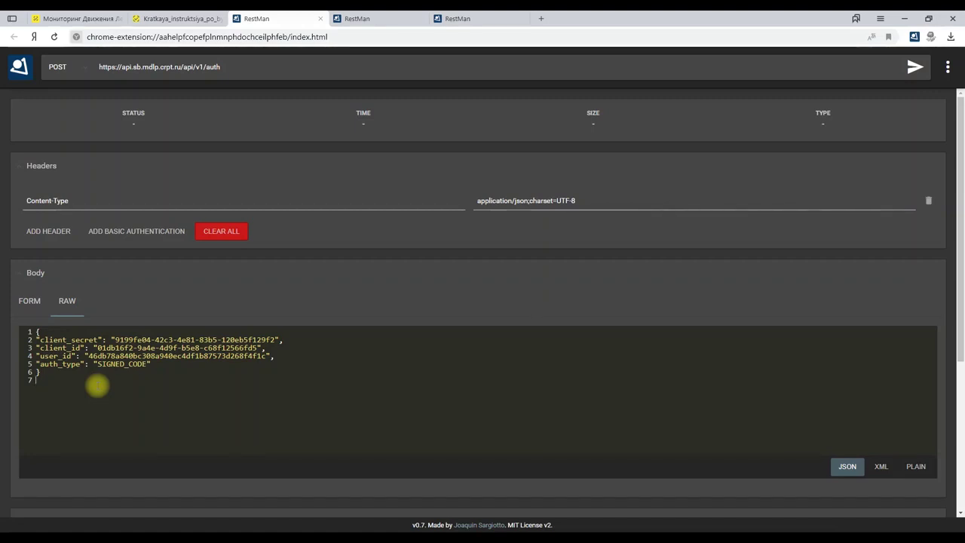
left_click(103, 378)
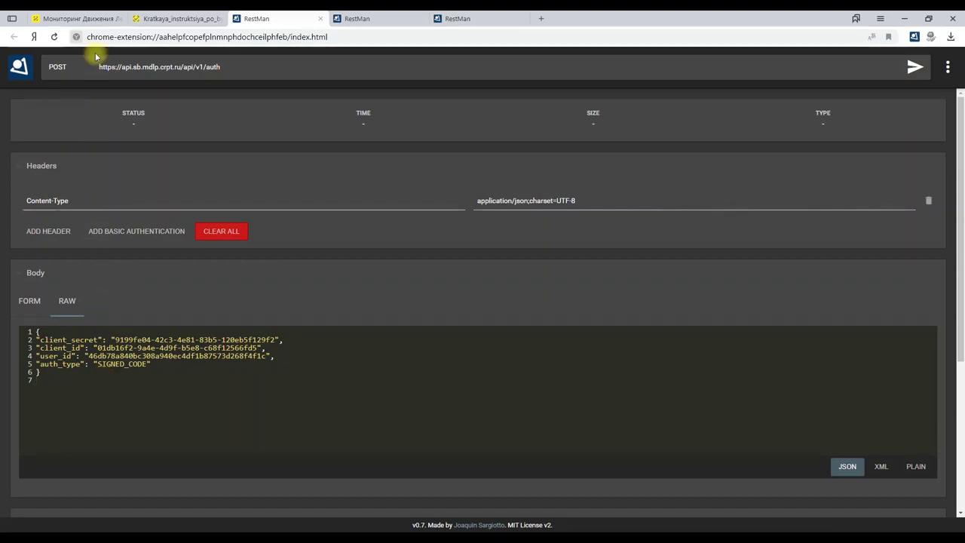
Step: Return to the Честный ЗНАК account page and copy the client identifier of the Складской учет accounting system
left_click(87, 20)
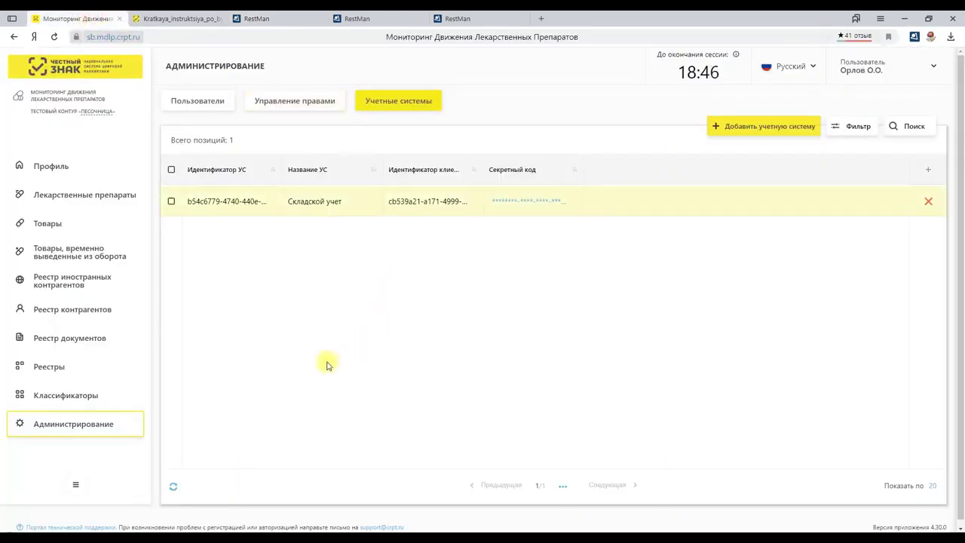
left_click(78, 485)
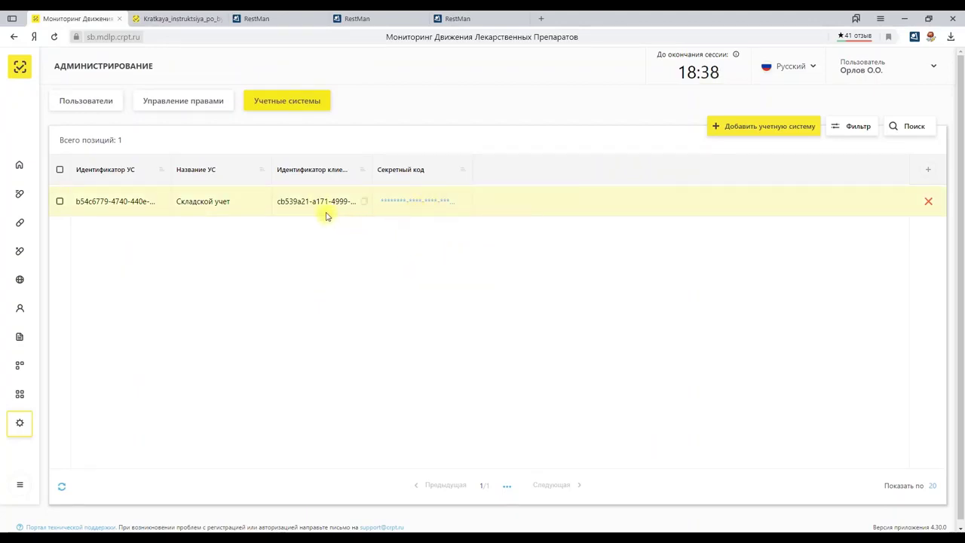
left_click(365, 203)
left_click(364, 203)
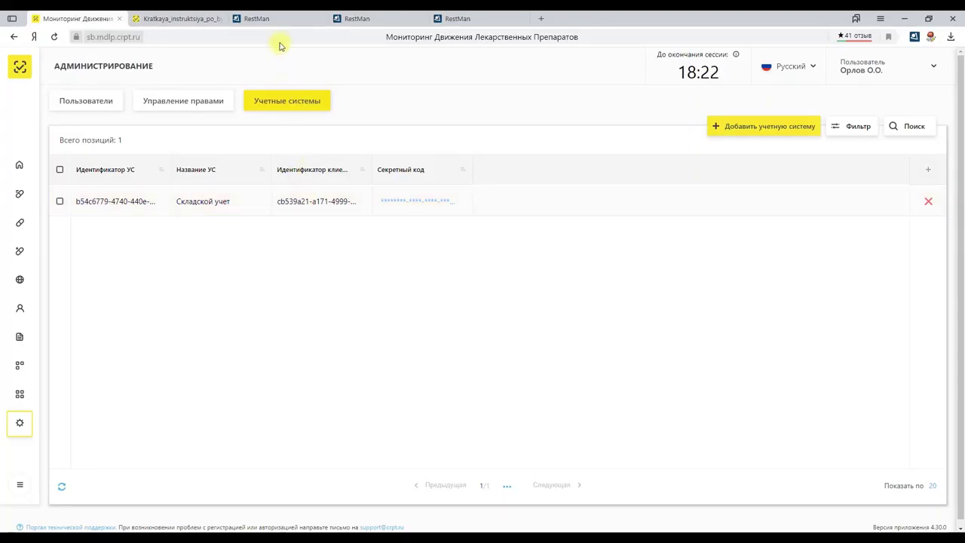
Step: Switch to RestMan and replace the sample client_id value in the request body with the copied client identifier
left_click(273, 18)
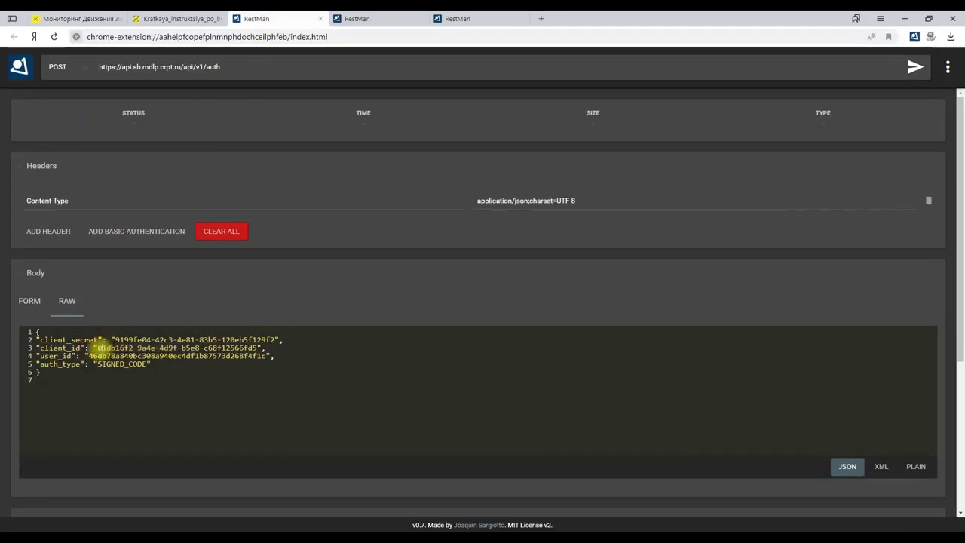
left_click_drag(95, 348, 256, 353)
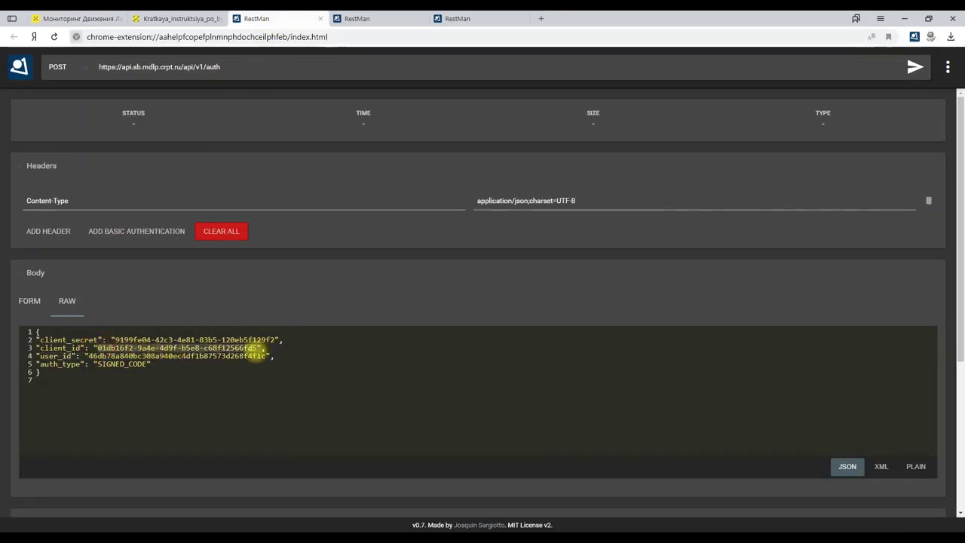
key("ctrl+v")
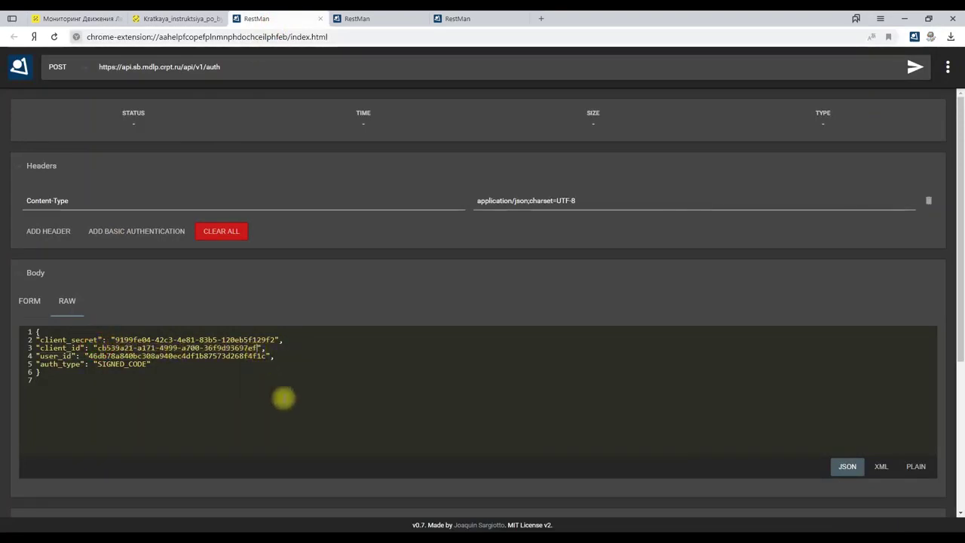
Step: Reveal and copy the secret code of the Складской учет accounting system, and paste it as the client_secret value in the RestMan body
left_click(104, 23)
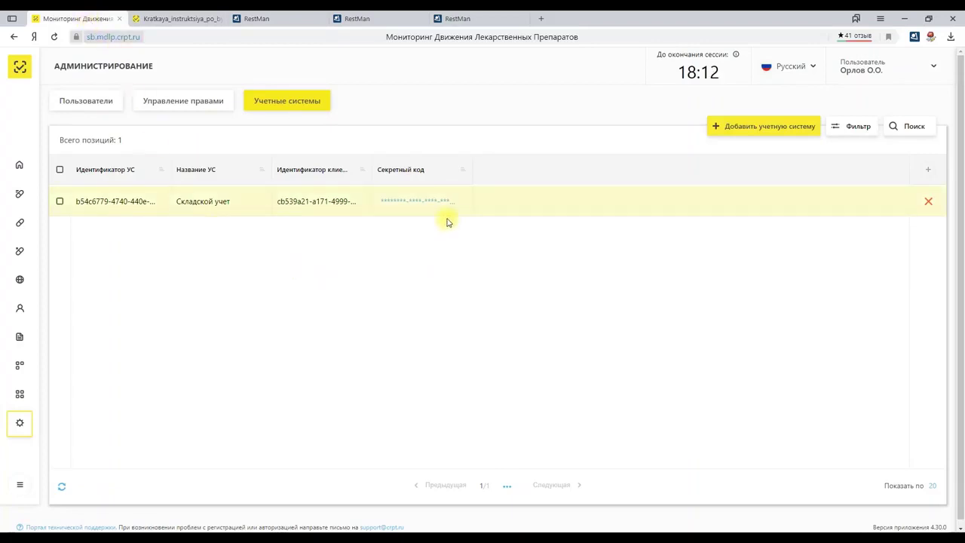
left_click(436, 199)
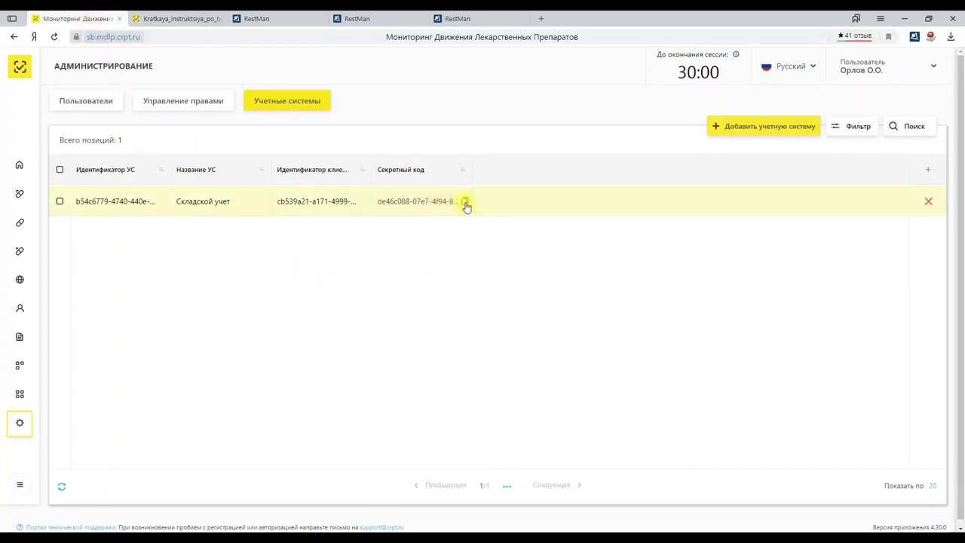
left_click(465, 204)
left_click(261, 18)
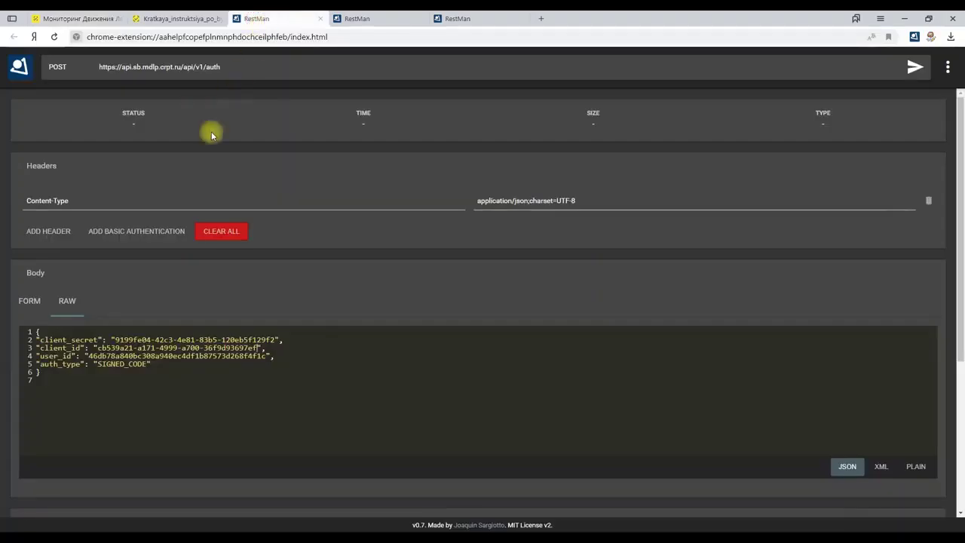
left_click_drag(115, 340, 276, 339)
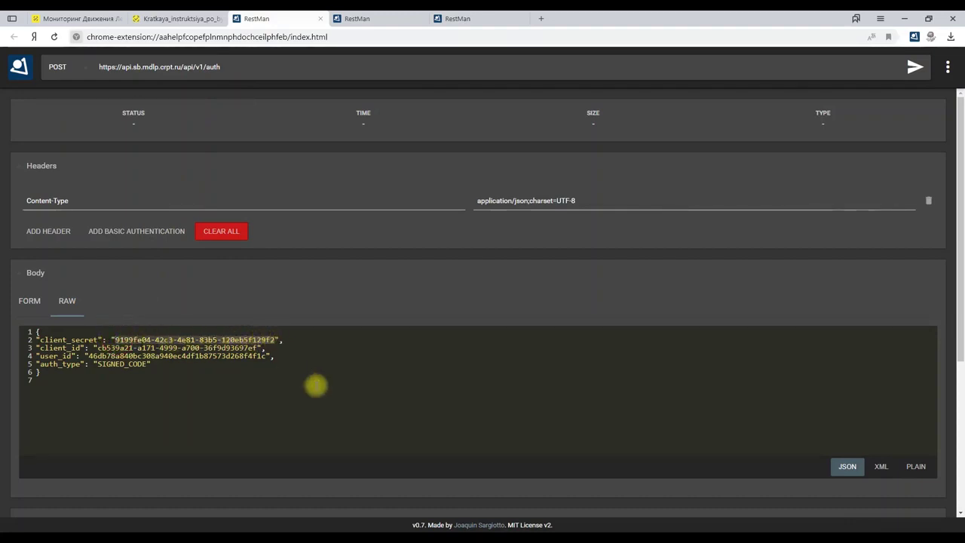
key("ctrl+v")
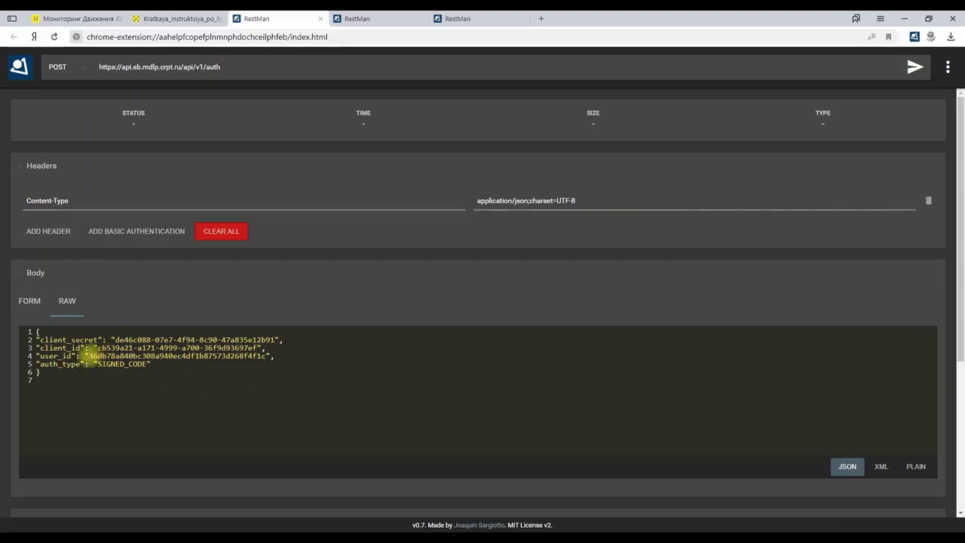
Step: For the user_id field, open the Сертификаты list of the user with position Подчиненный in the MDLP account and copy the certificate's public thumbprint
left_click_drag(89, 356, 264, 355)
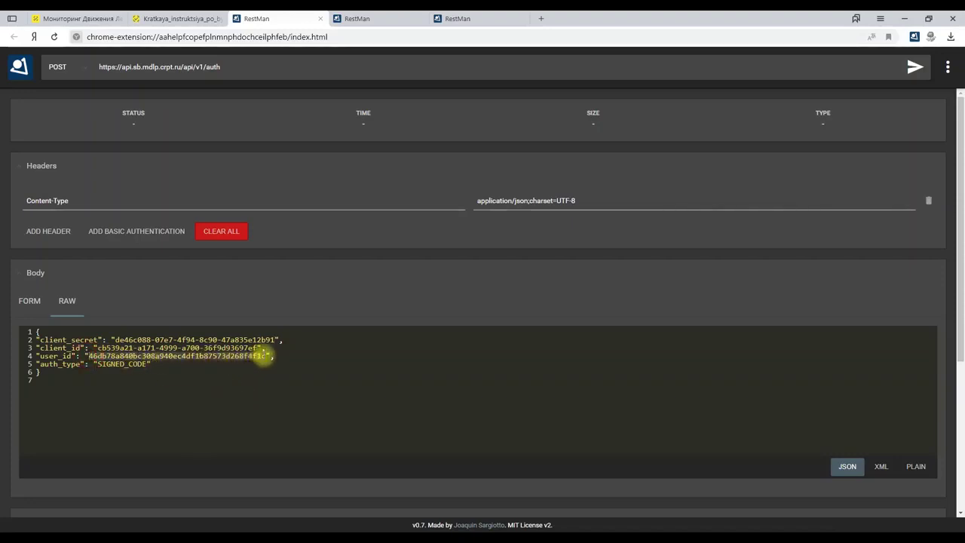
left_click(205, 384)
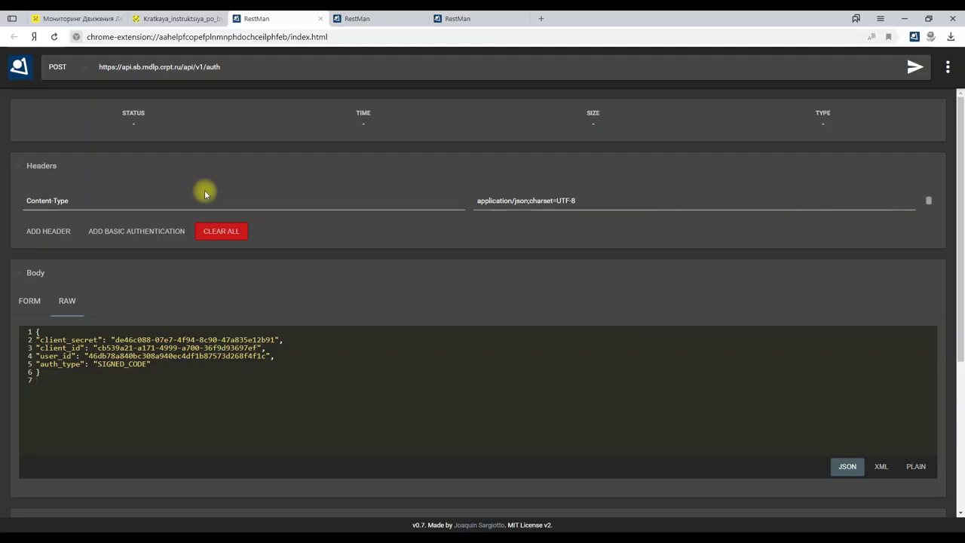
left_click(85, 23)
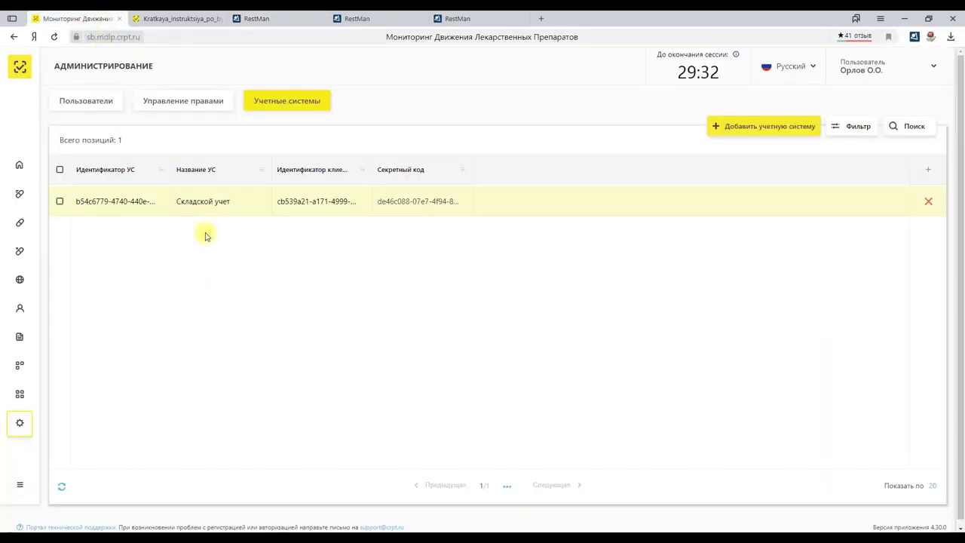
left_click(117, 106)
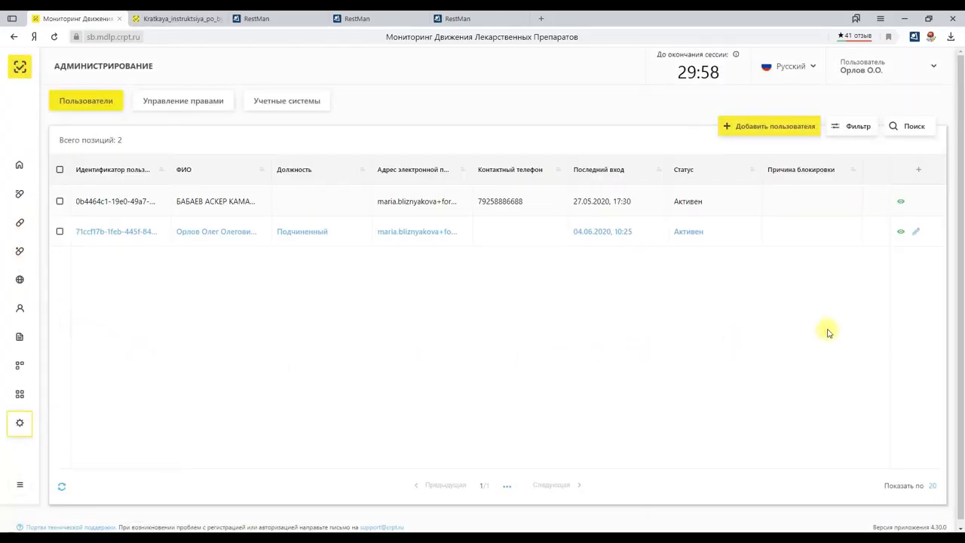
left_click(900, 233)
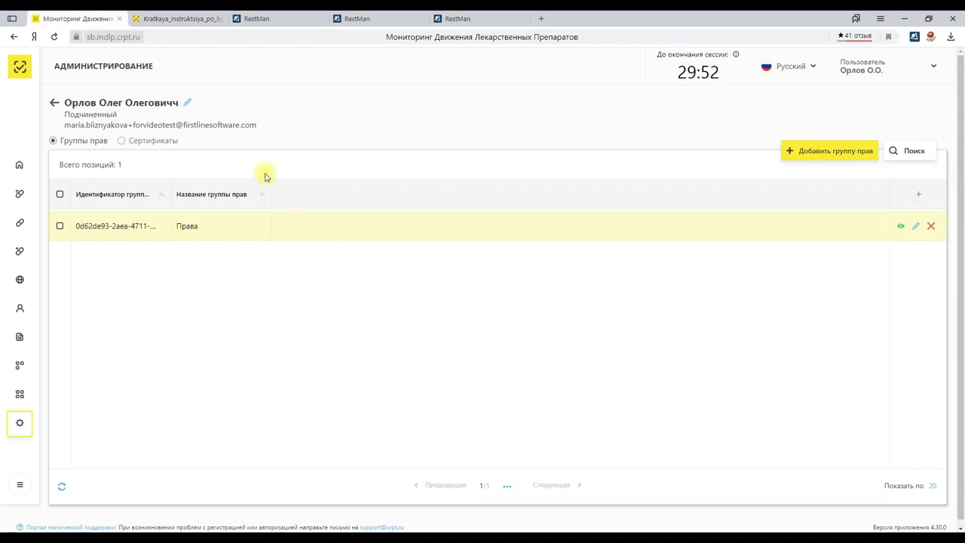
left_click(157, 144)
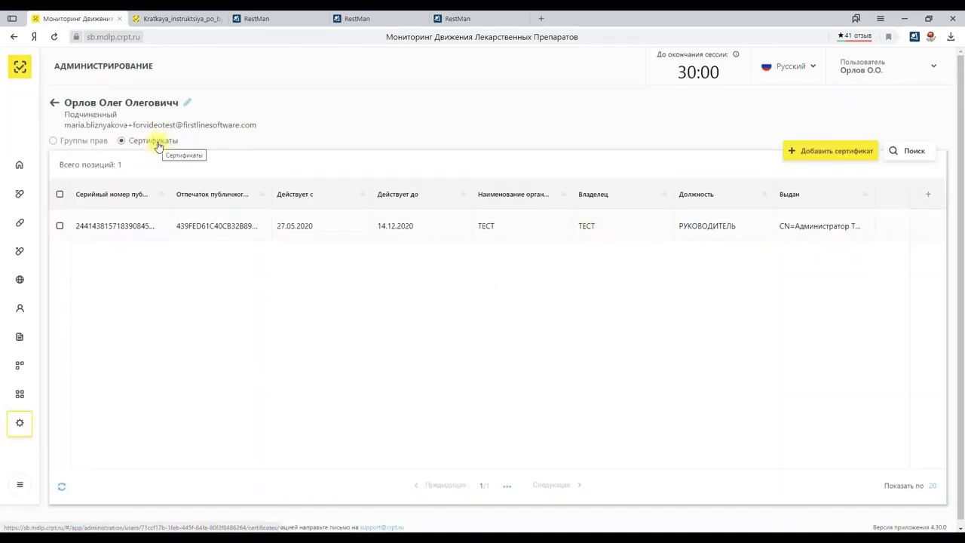
left_click(211, 195)
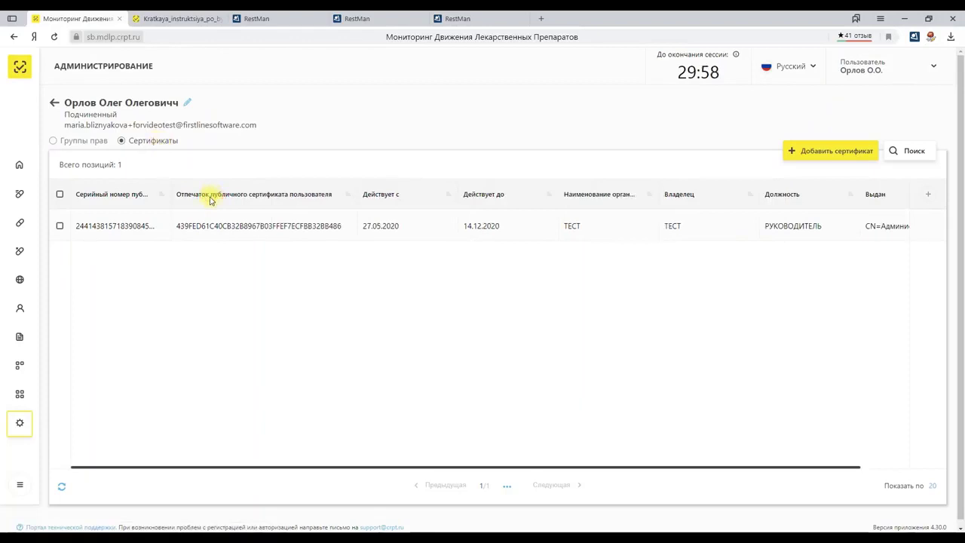
left_click(167, 230)
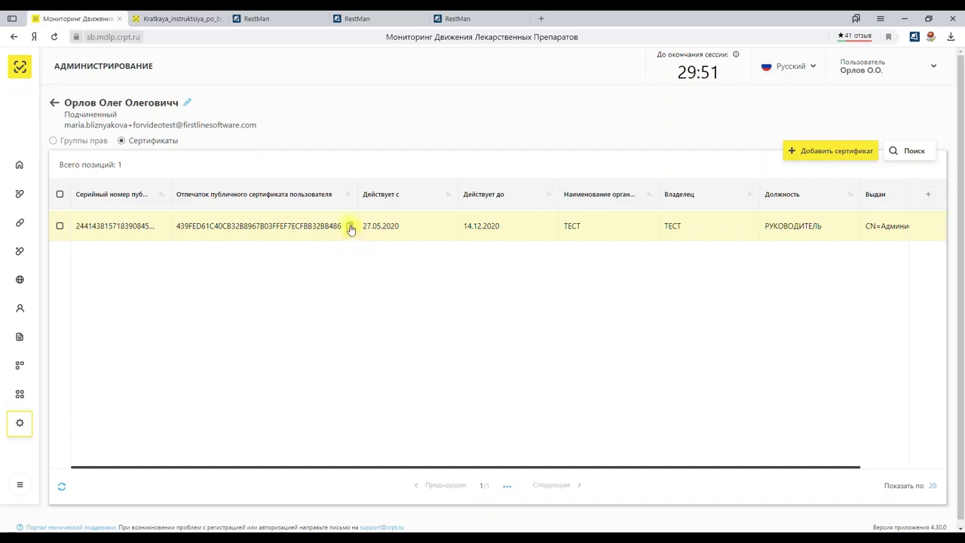
left_click(351, 228)
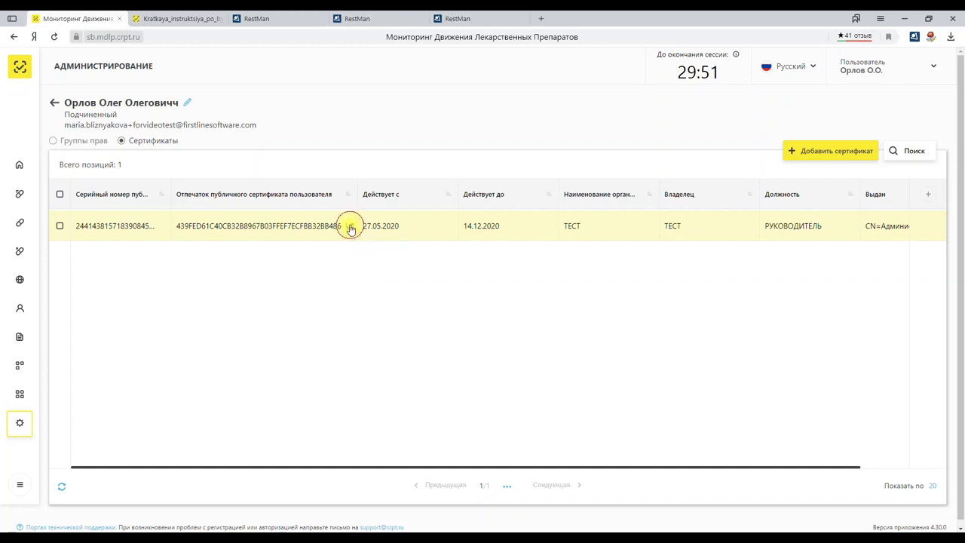
Step: Return to RestMan and replace the user_id value in the request body with the copied certificate thumbprint
left_click(256, 18)
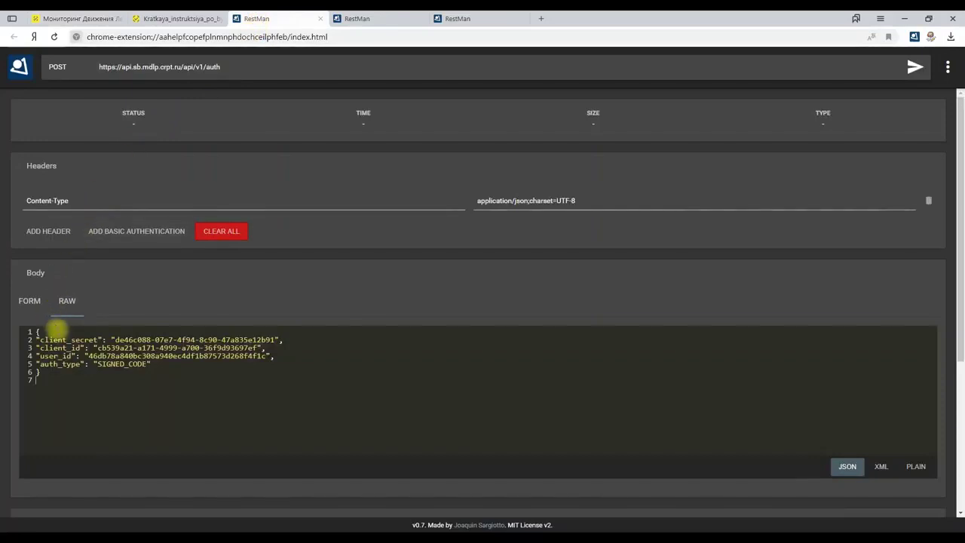
left_click_drag(87, 355, 265, 357)
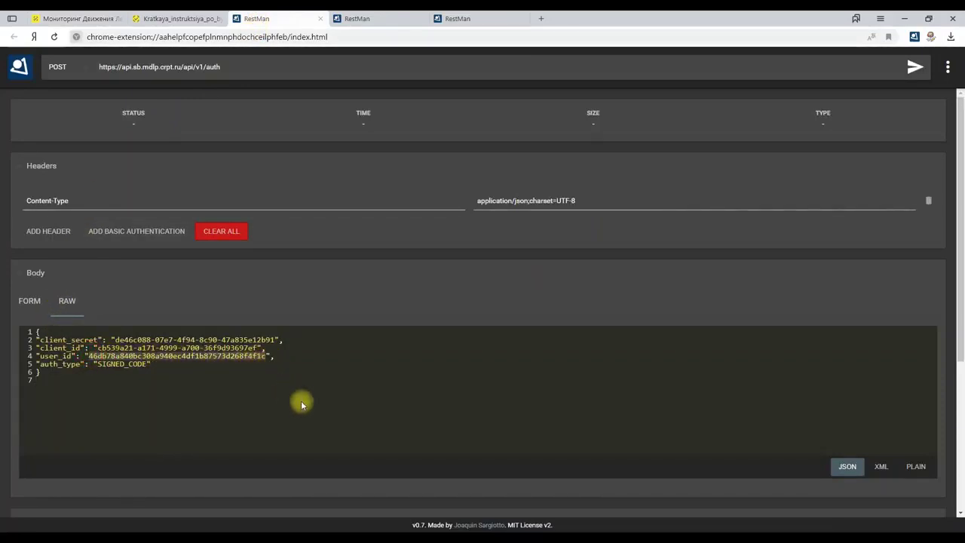
key("ctrl+v")
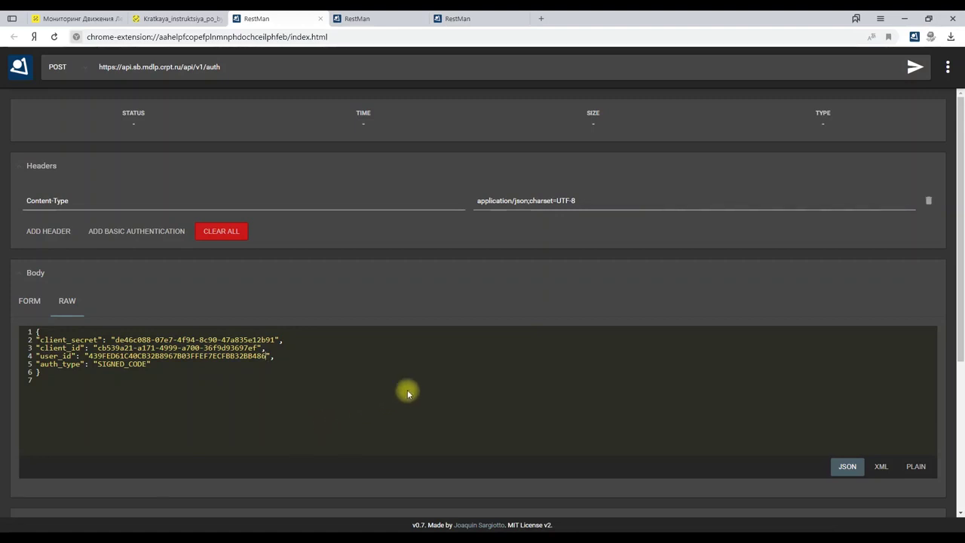
Step: Send the POST request to the auth address, check the response status, and copy the authentication code from the response body
left_click(915, 68)
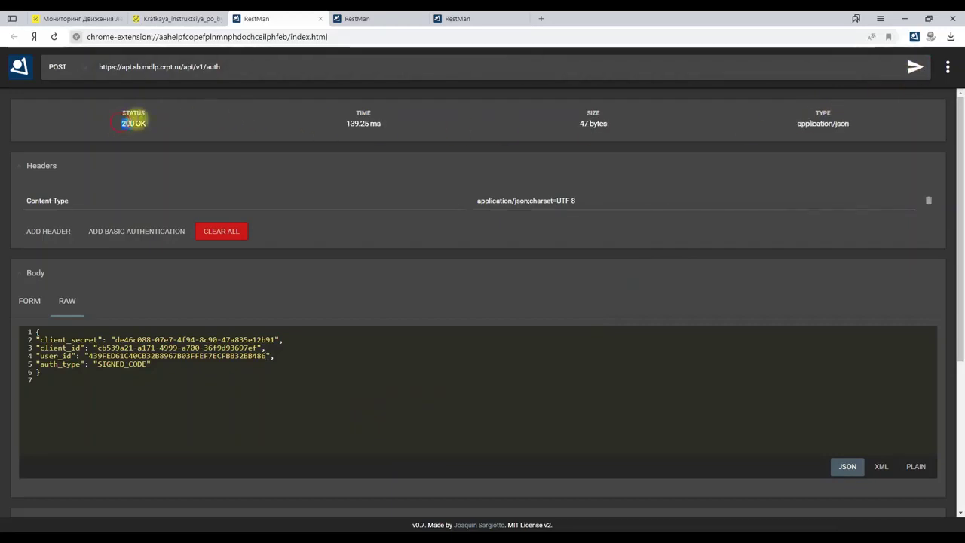
double_click(132, 123)
scroll(334, 370, "down", 5)
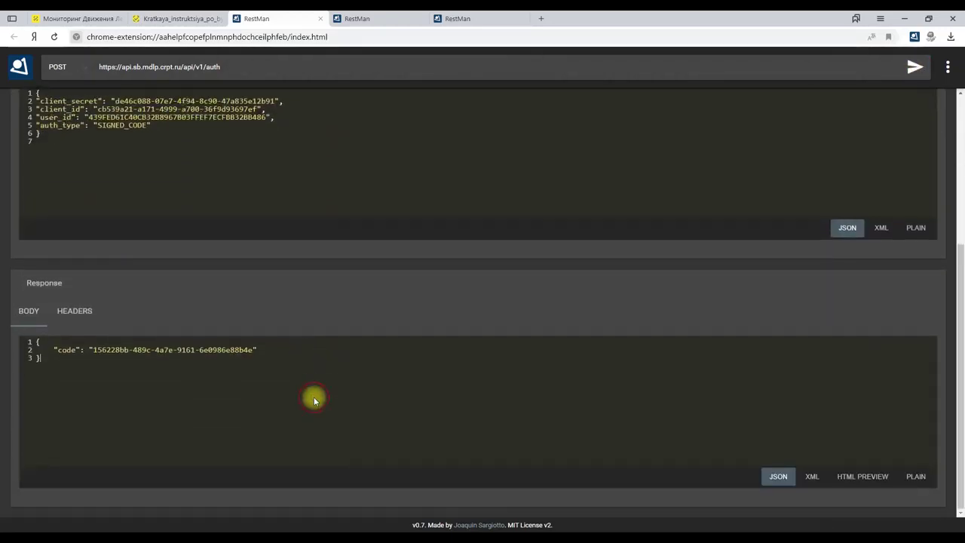
left_click_drag(93, 350, 253, 352)
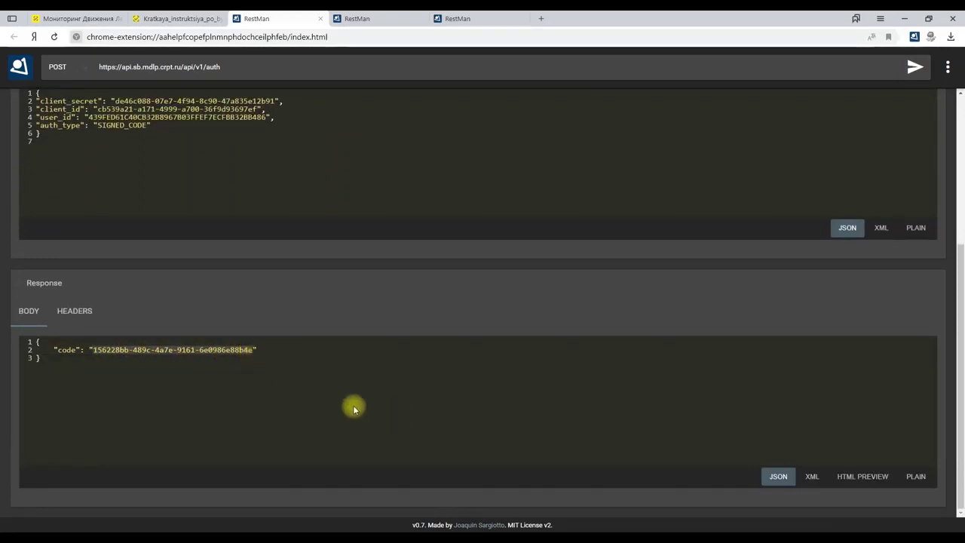
left_click(349, 378)
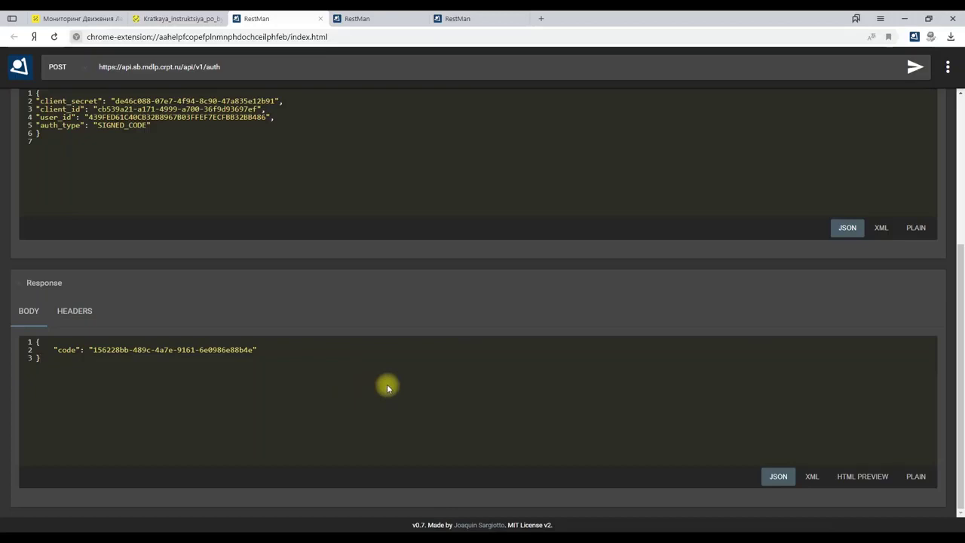
scroll(387, 384, "up", 5)
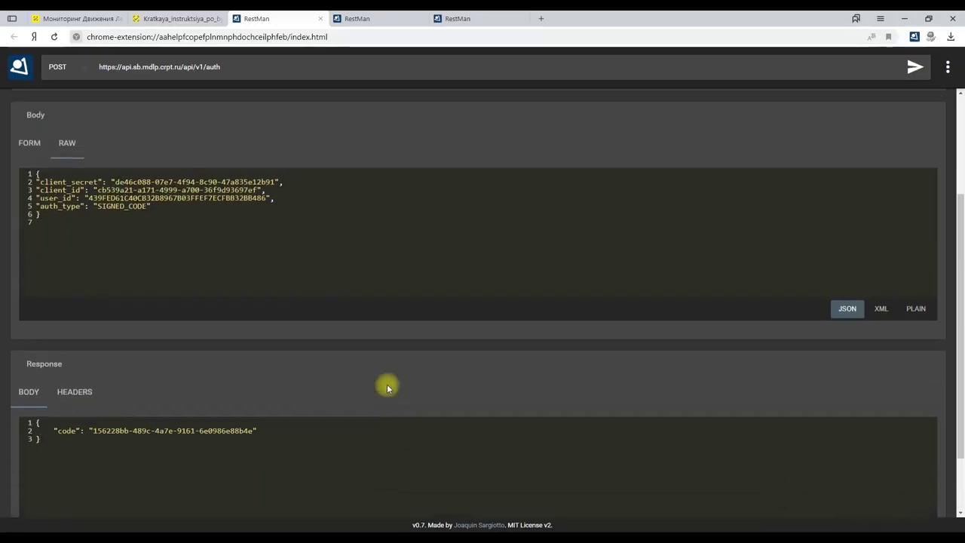
Step: Switch to the RestMan token request and examine its address and the raw JSON body with the code and signature fields
left_click(360, 18)
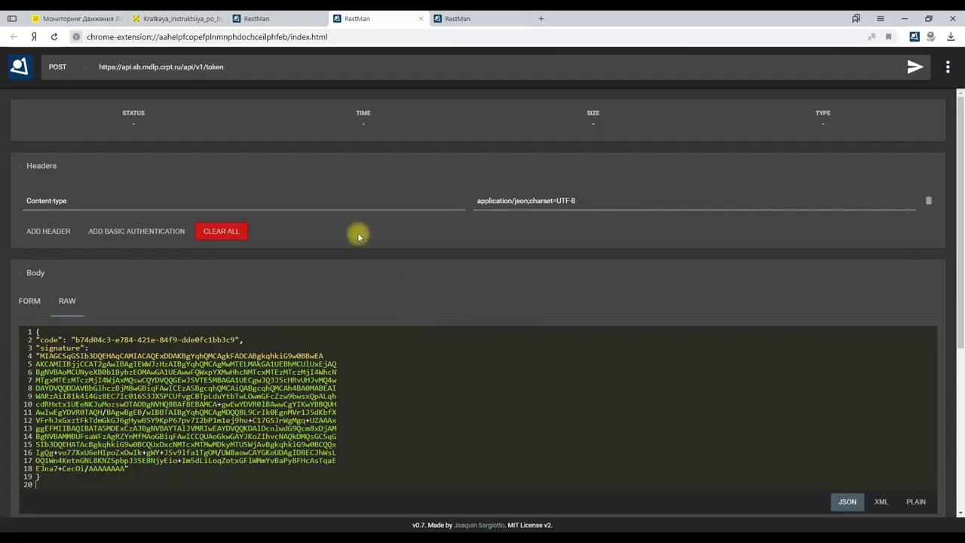
left_click_drag(227, 66, 99, 66)
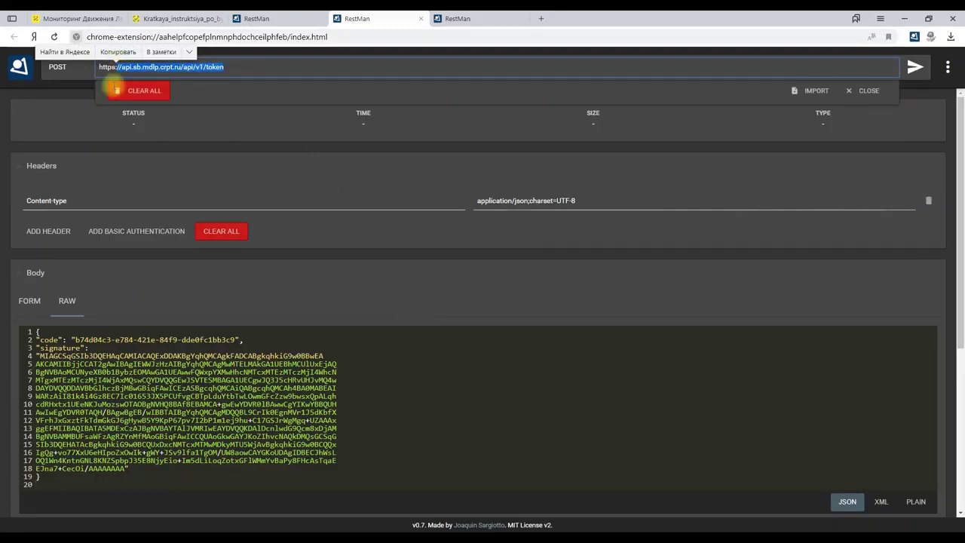
left_click(37, 130)
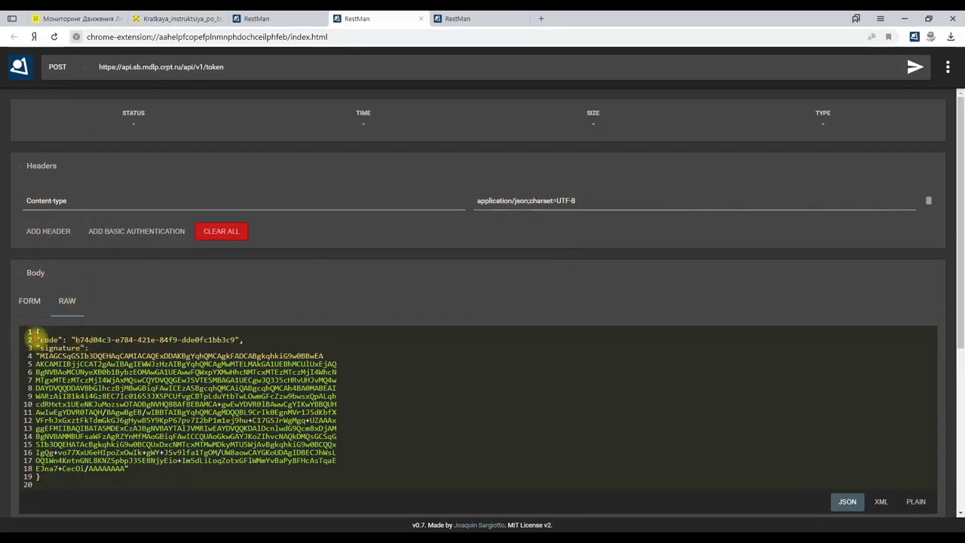
left_click_drag(28, 334, 145, 472)
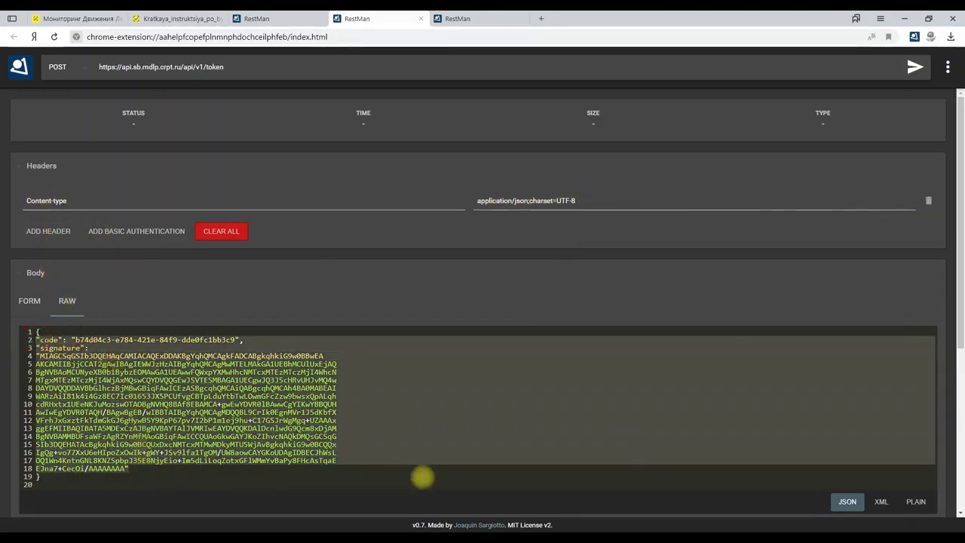
left_click(425, 478)
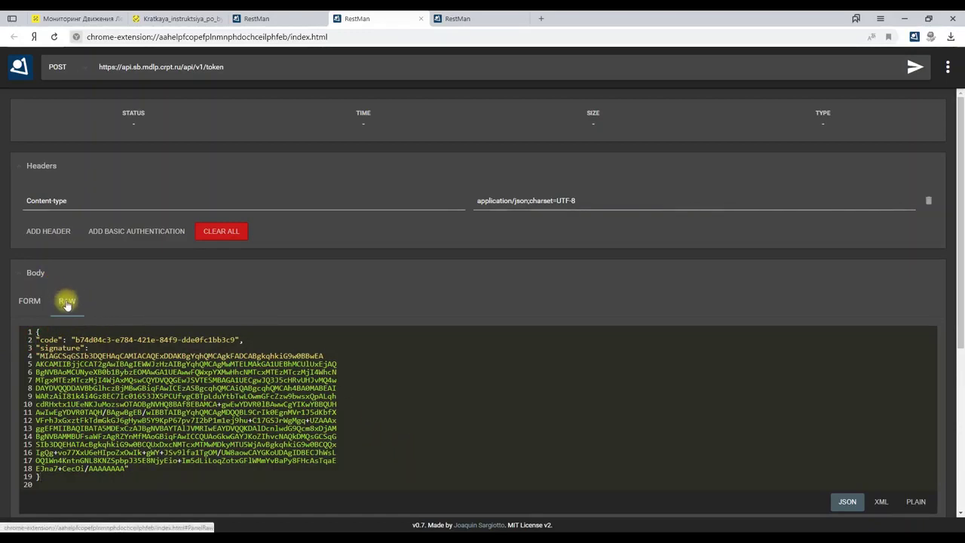
left_click(845, 501)
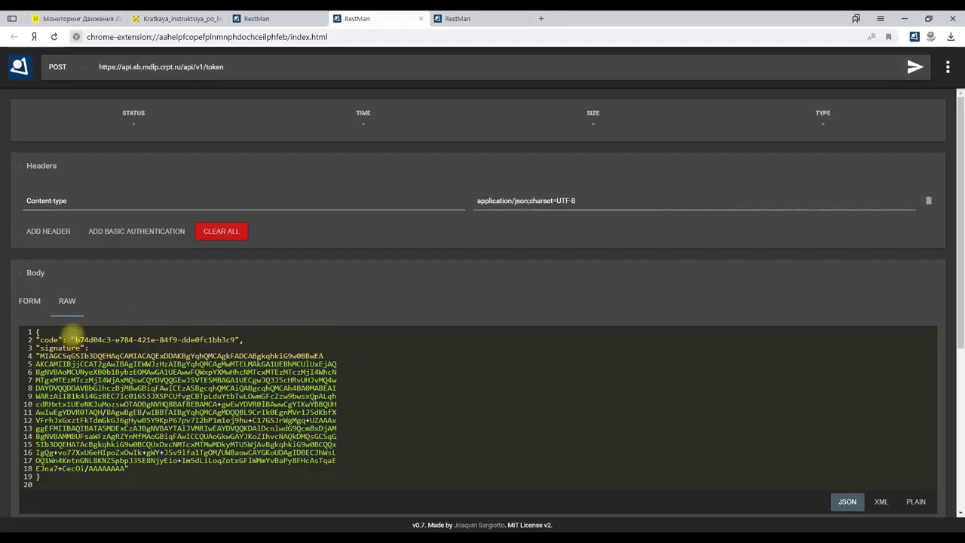
Step: Replace the code value in the token request body with the received authentication code, and the signature value with the code's Base64 signature
left_click_drag(74, 339, 236, 340)
key("ctrl+v")
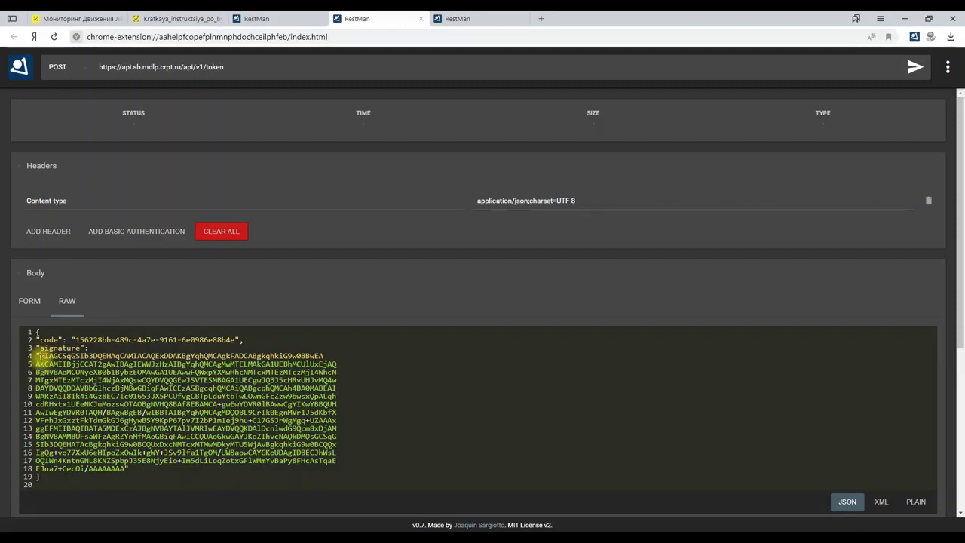
left_click_drag(37, 356, 123, 469)
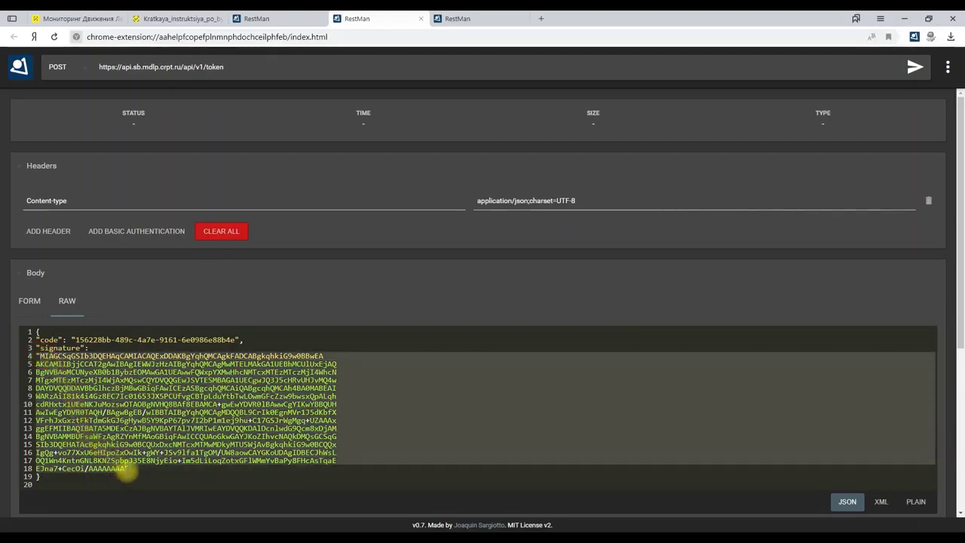
key("ctrl+v")
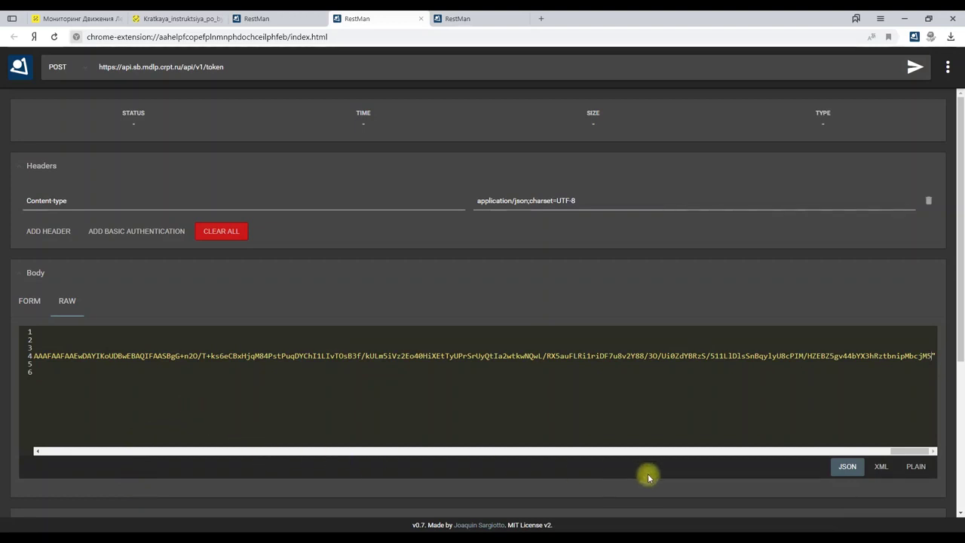
left_click_drag(921, 451, 26, 450)
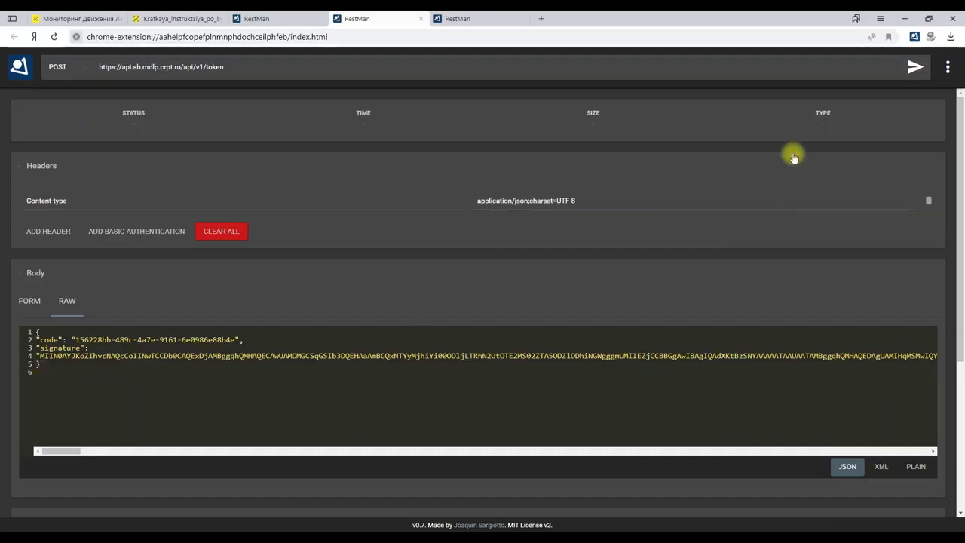
Step: Send the POST token request and copy the session token value from the response body
left_click(913, 68)
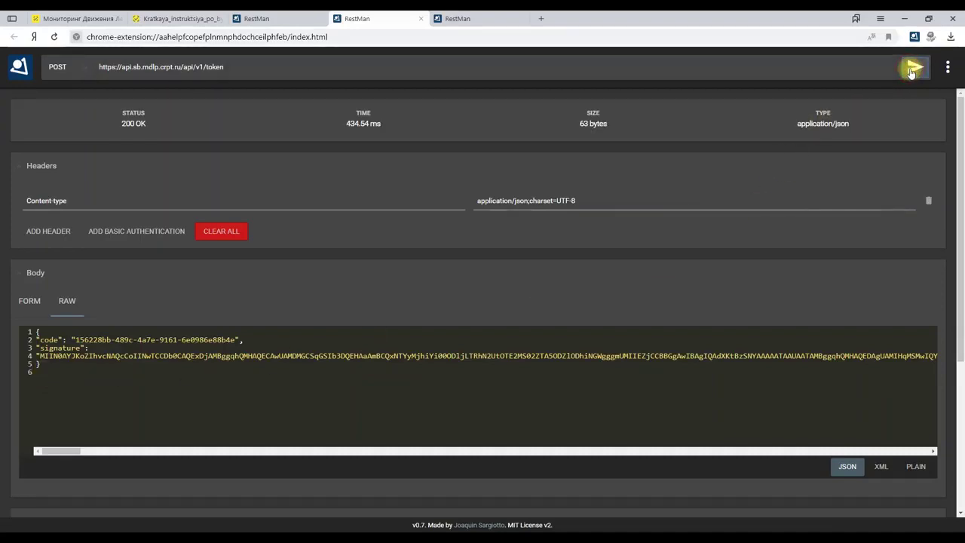
scroll(261, 379, "down", 2)
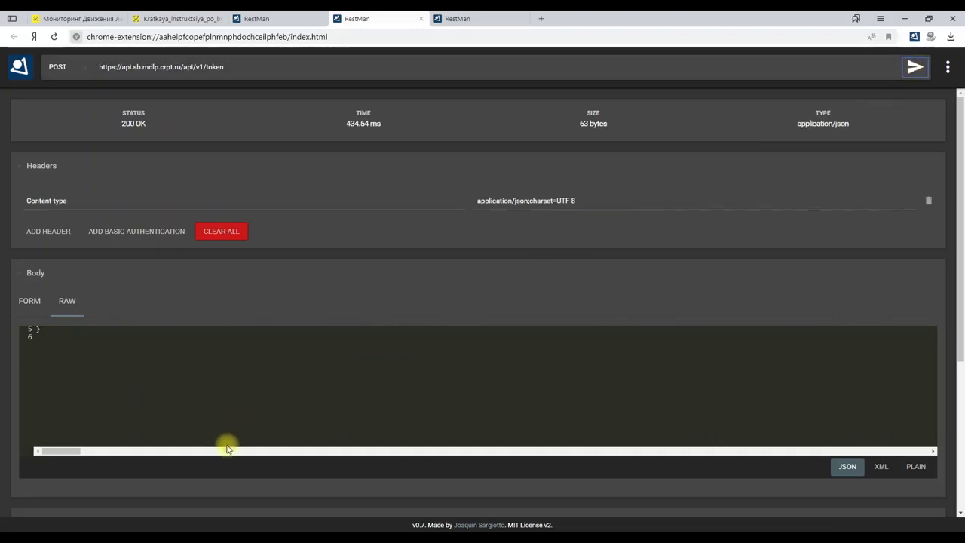
scroll(222, 448, "down", 4)
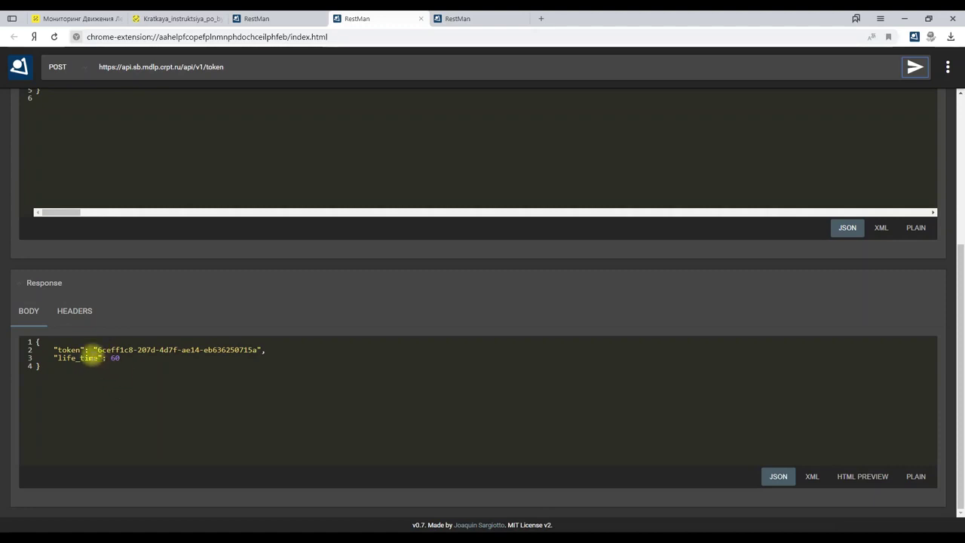
left_click_drag(98, 349, 257, 349)
key("ctrl+c")
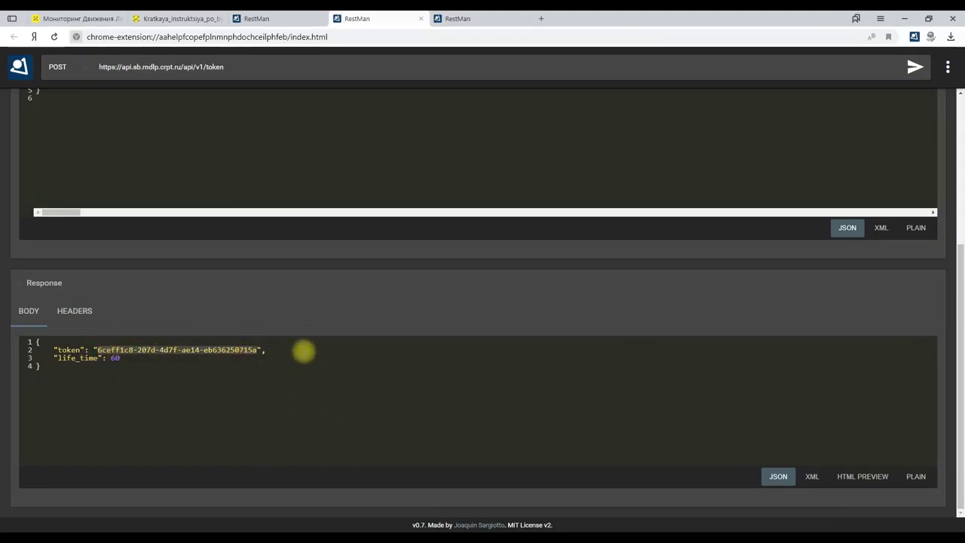
left_click(303, 351)
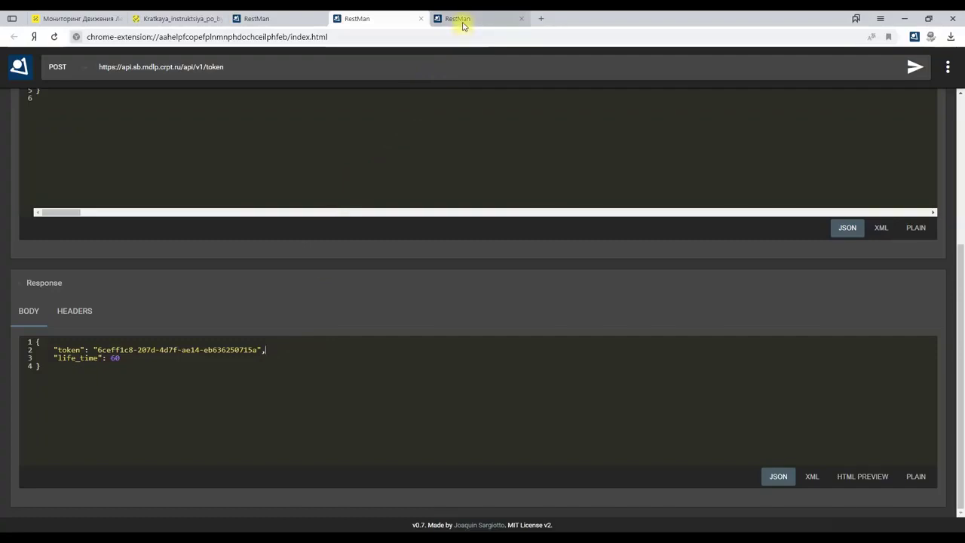
Step: Switch to the RestMan GET request for public medical product data and examine the product's GTIN at the end of its address
mouse_move(462, 26)
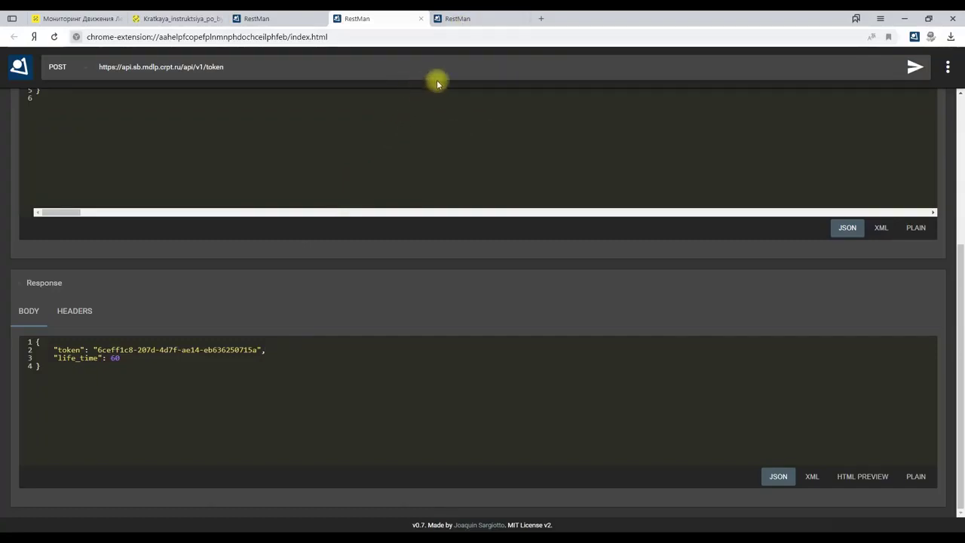
left_click(460, 20)
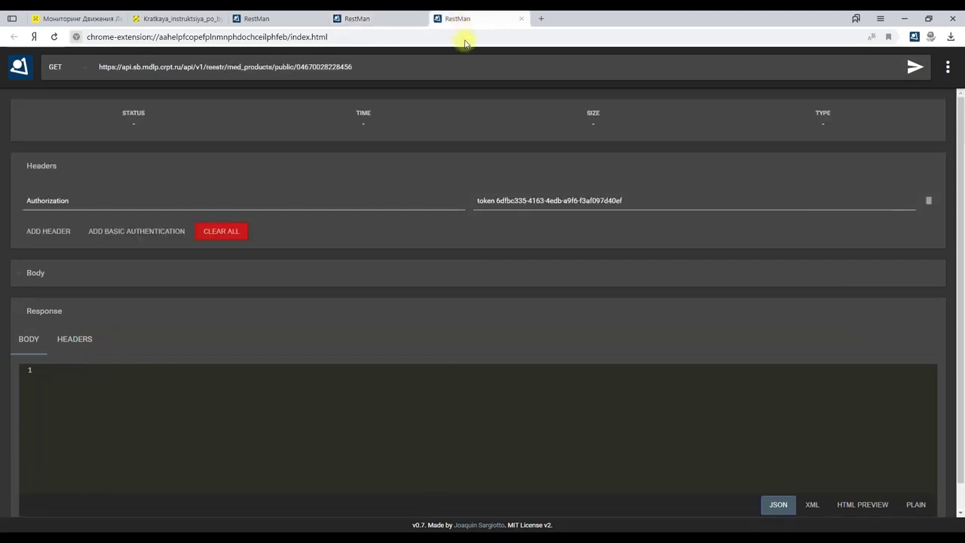
left_click_drag(298, 66, 354, 67)
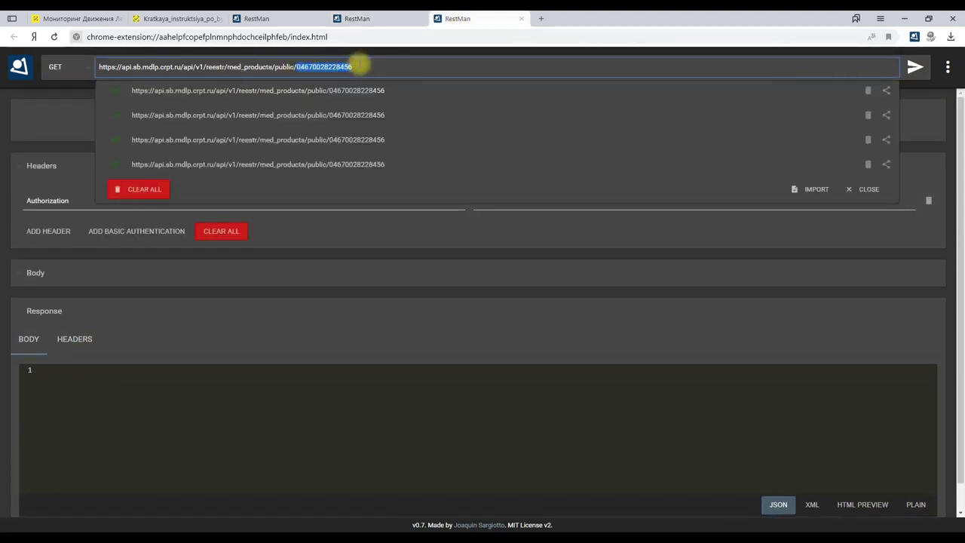
left_click(50, 110)
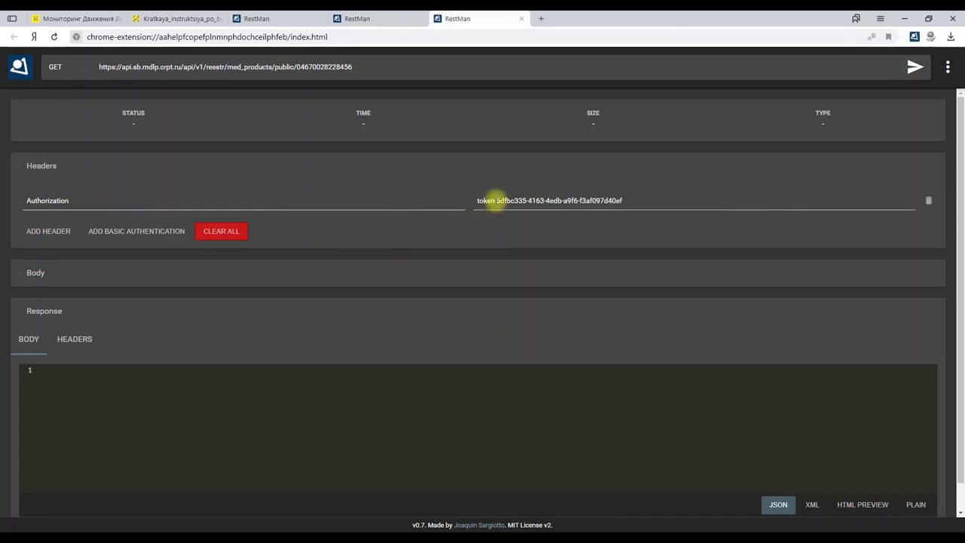
Step: Replace the token value in the Authorization header with the copied session token, then send the GET request and view the product data returned
left_click(505, 199)
left_click_drag(503, 200, 622, 197)
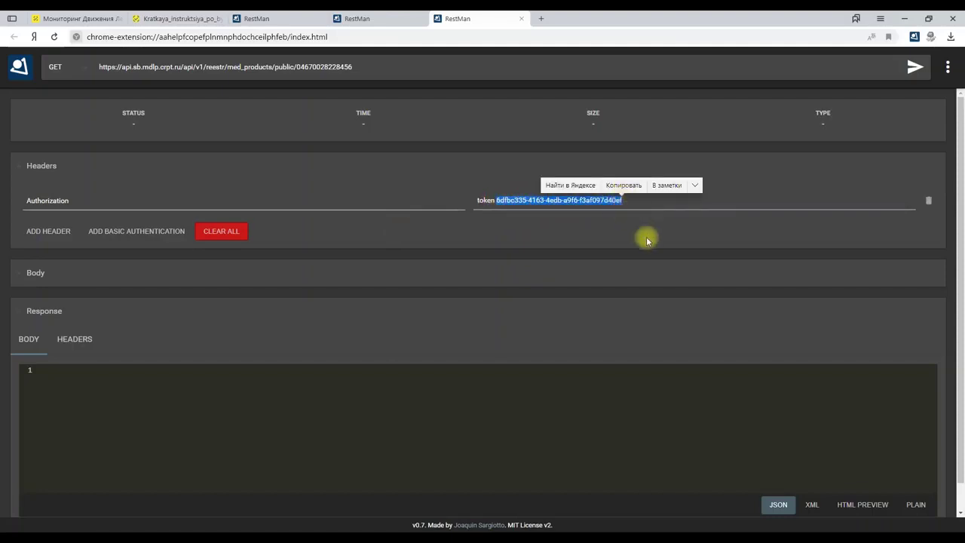
key("ctrl+v")
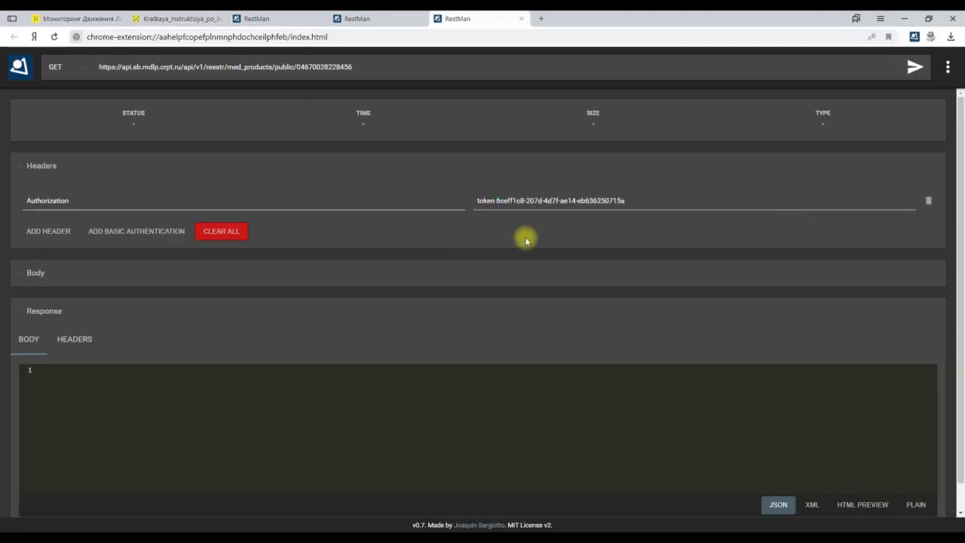
left_click(912, 69)
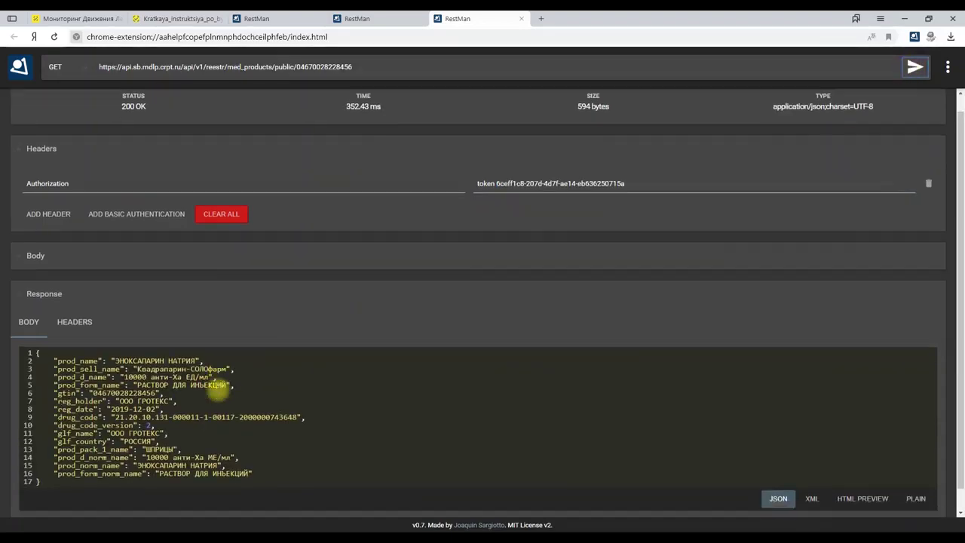
scroll(227, 387, "down", 1)
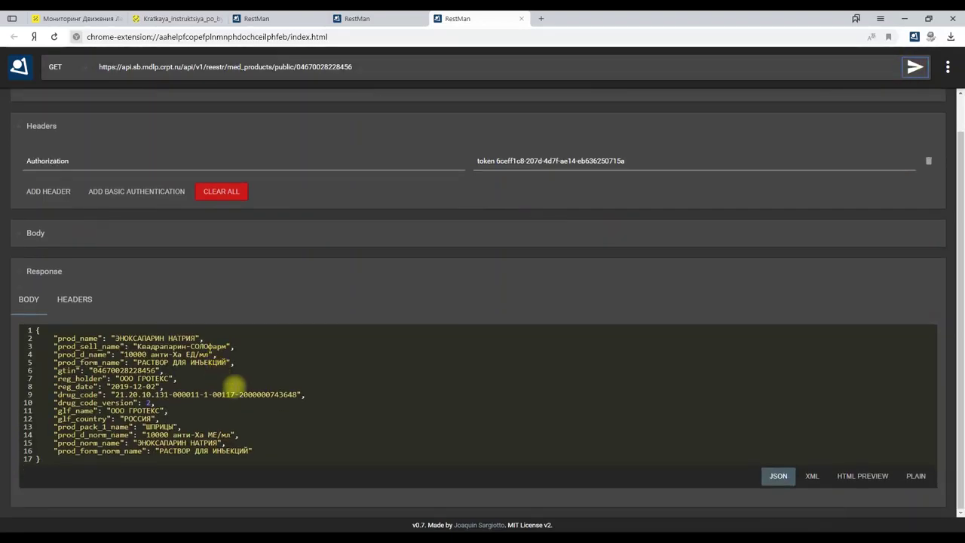